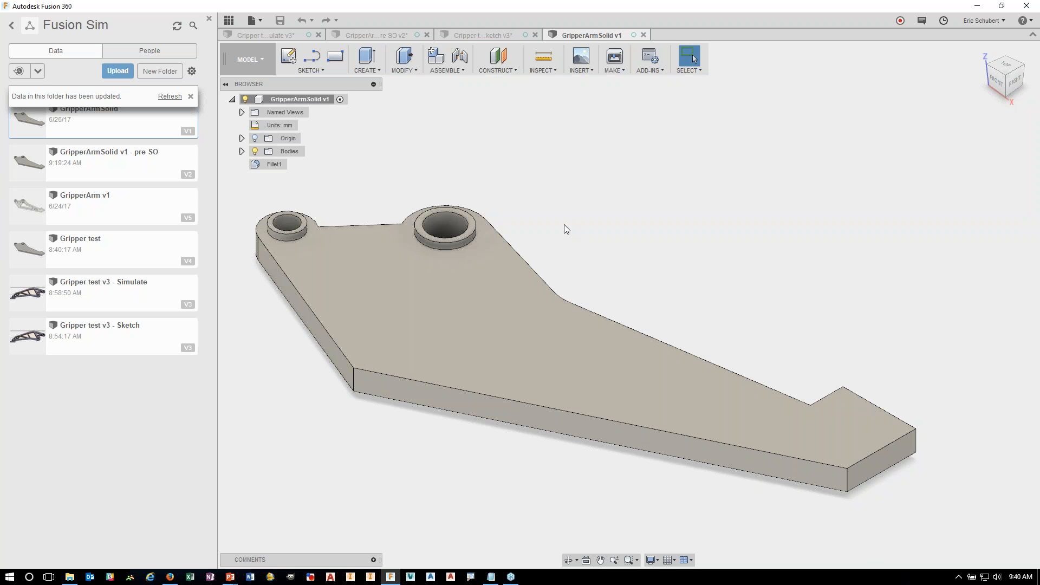
# Switch to the Simulation workspace and create a Shape Optimization study for the gripper arm
pyautogui.click(257, 61)
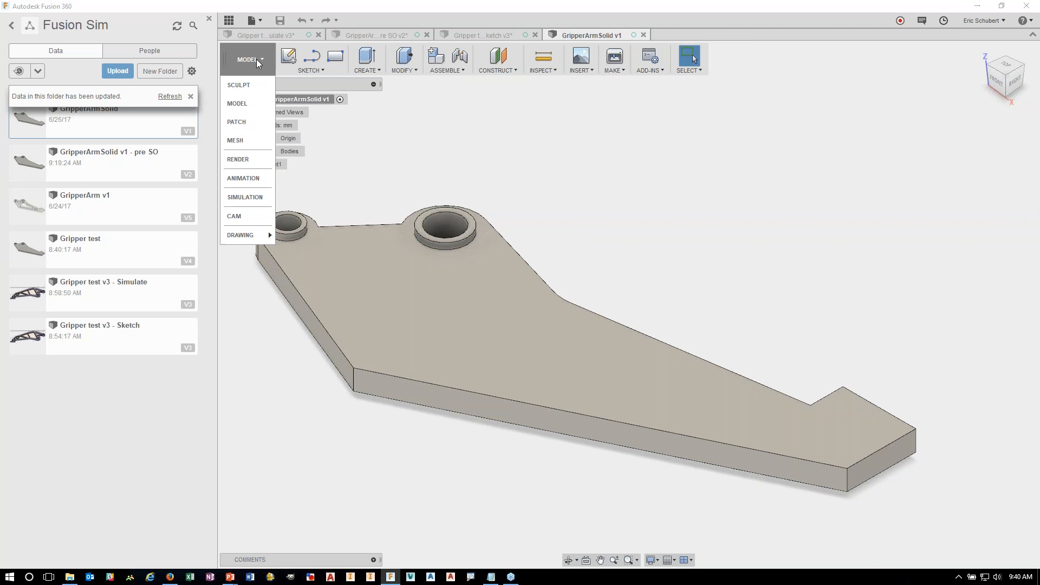
pyautogui.click(259, 197)
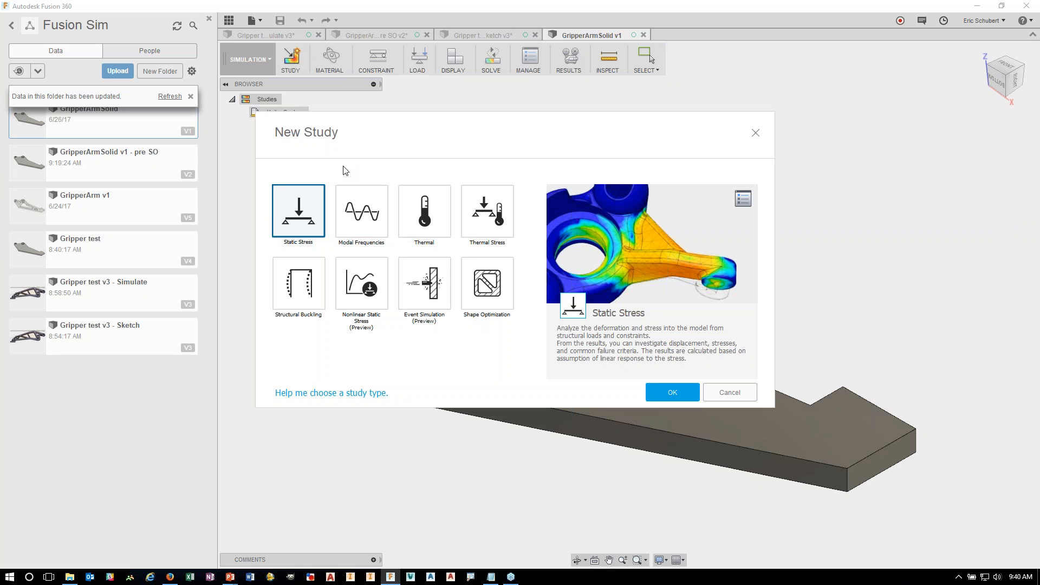
pyautogui.click(488, 284)
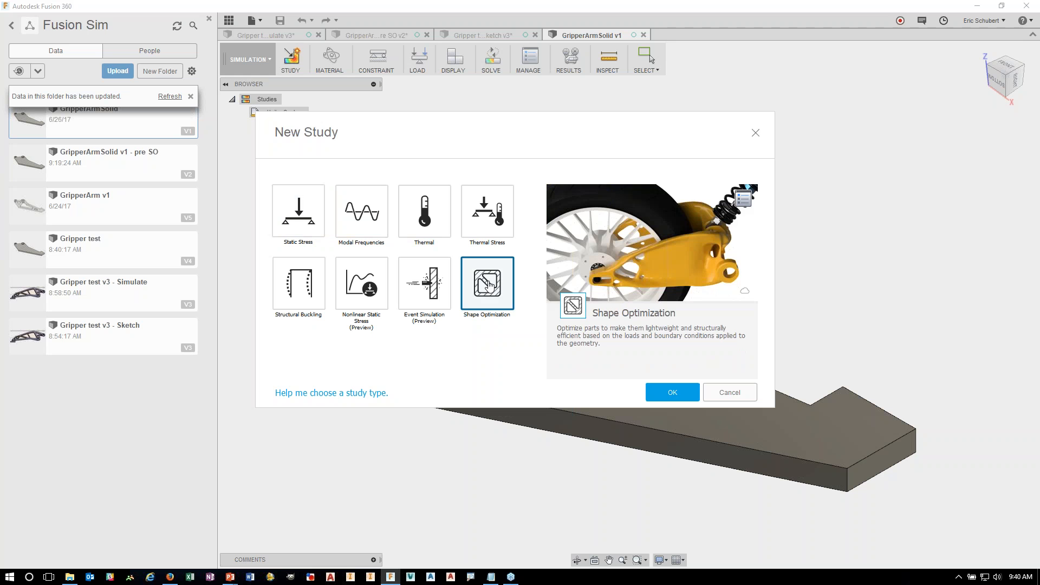
pyautogui.click(672, 393)
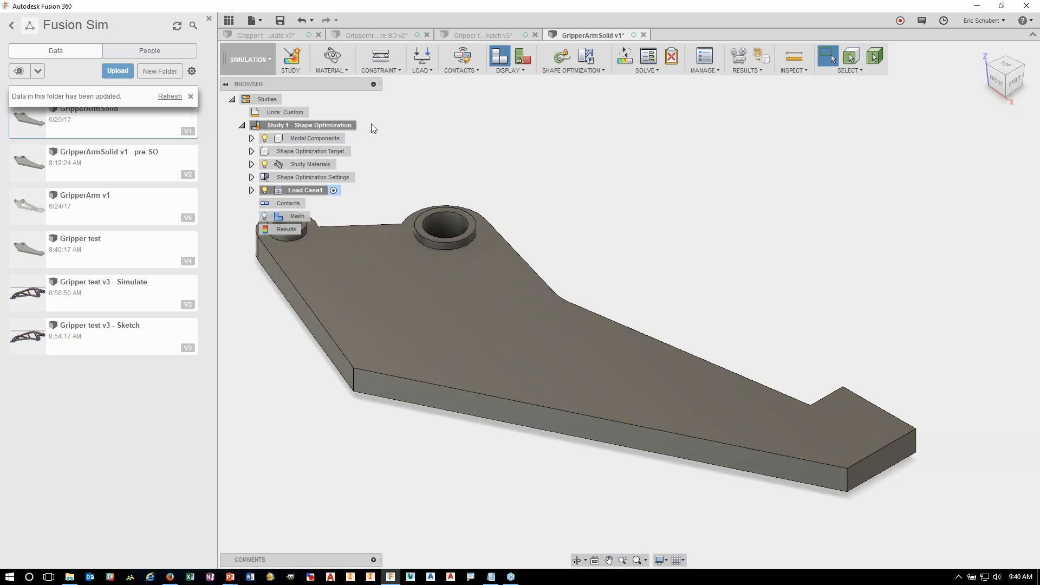
# Apply a Pin structural constraint to the inner cylindrical faces of both gripper arm holes
pyautogui.moveTo(413, 181); pyautogui.dragTo(506, 188, button='middle')
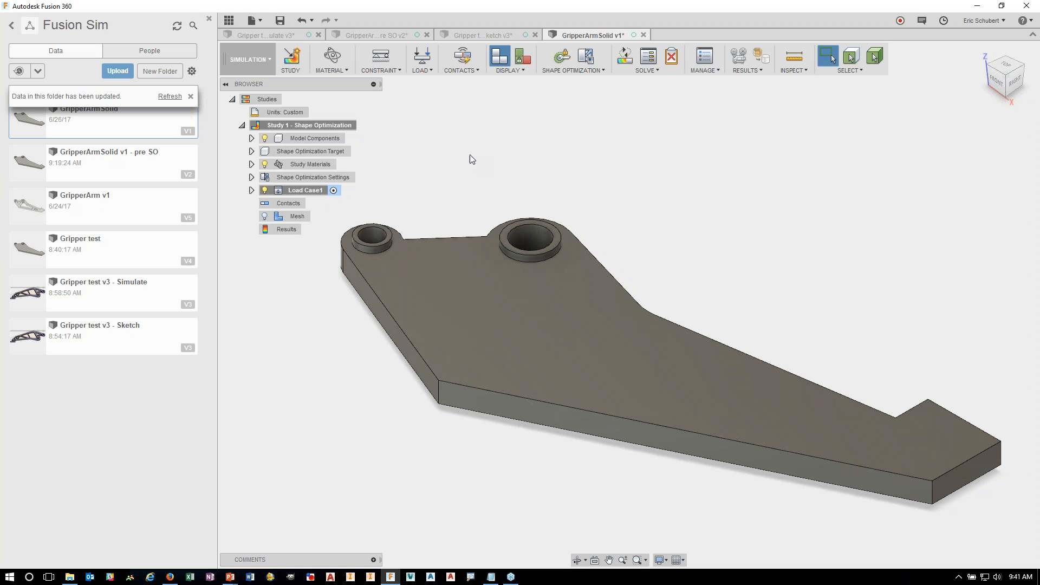
pyautogui.click(381, 54)
pyautogui.click(531, 239)
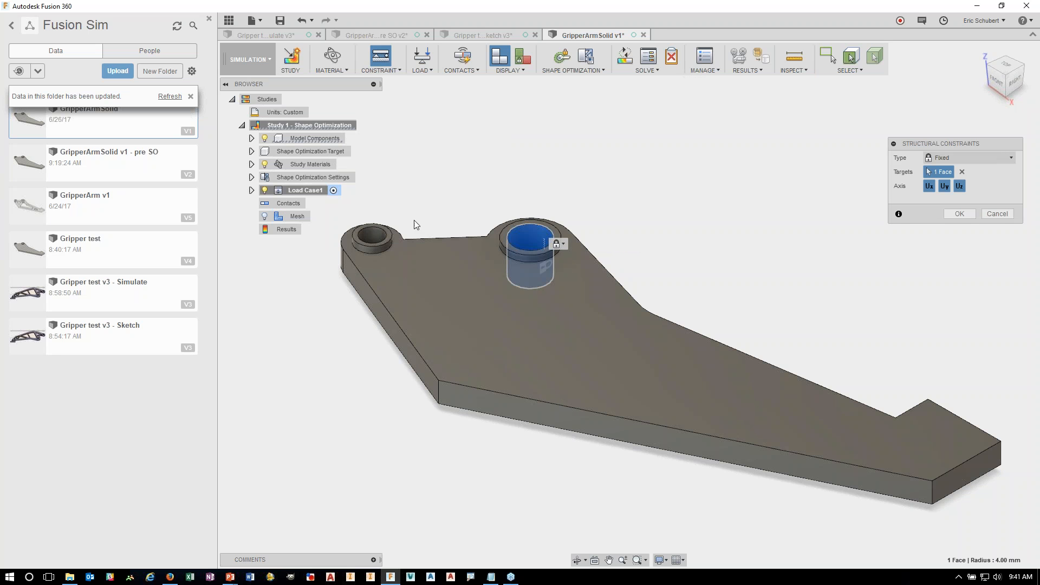
pyautogui.click(372, 232)
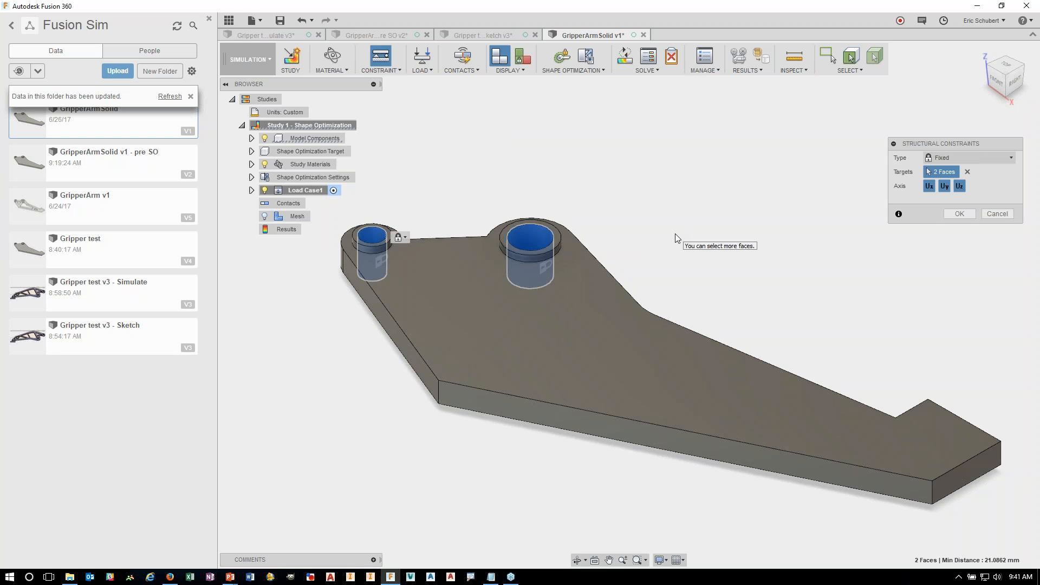
pyautogui.click(967, 157)
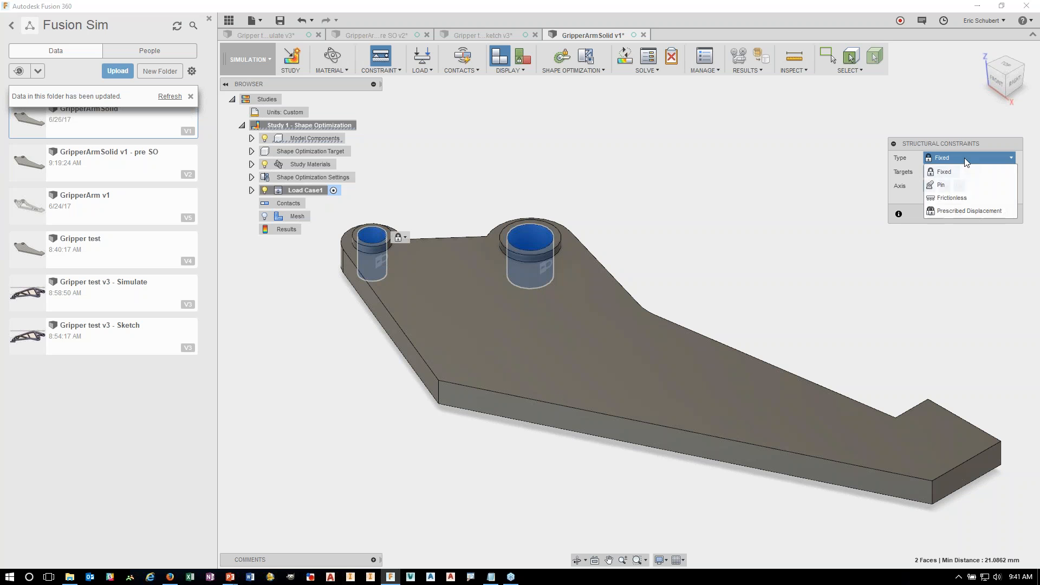
pyautogui.click(944, 186)
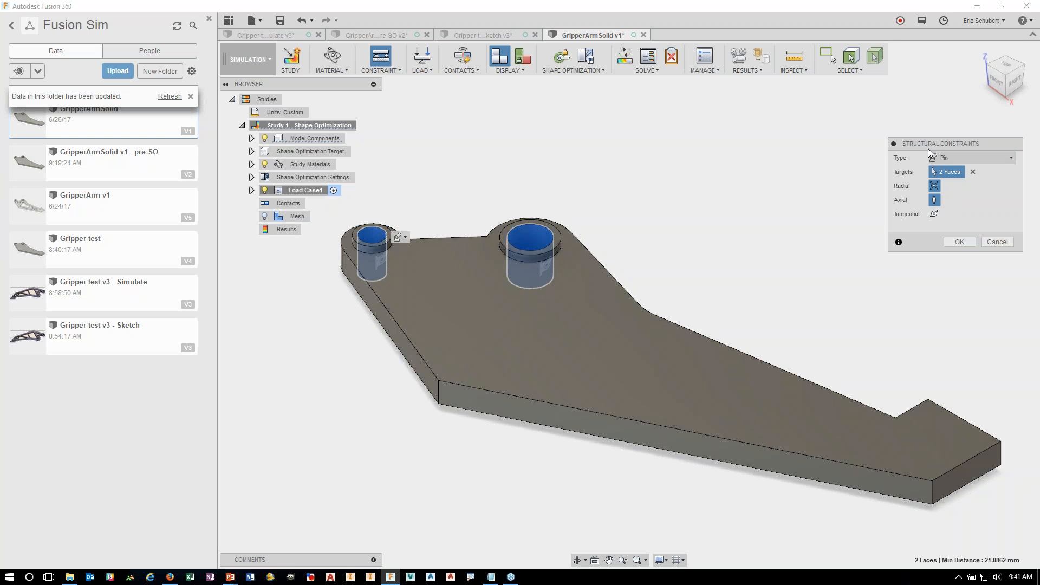
pyautogui.click(959, 243)
# Apply a 500 N force to the back face of the arm's hooked tip, beside the notch
pyautogui.moveTo(602, 149); pyautogui.dragTo(564, 127, button='middle')
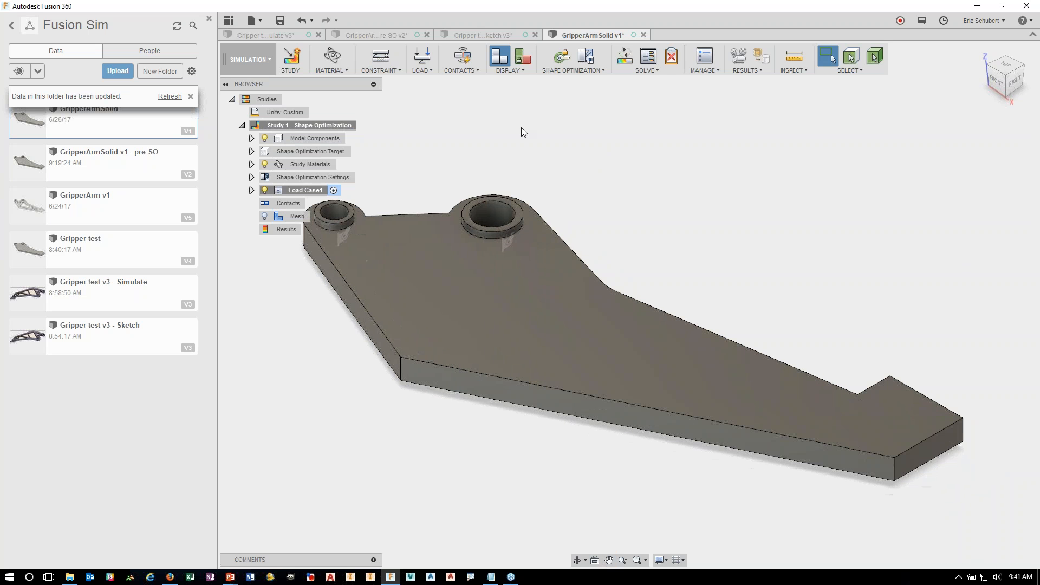
pyautogui.click(424, 57)
pyautogui.keyDown('shift'); pyautogui.moveTo(643, 238); pyautogui.dragTo(525, 223, button='middle'); pyautogui.keyUp('shift')
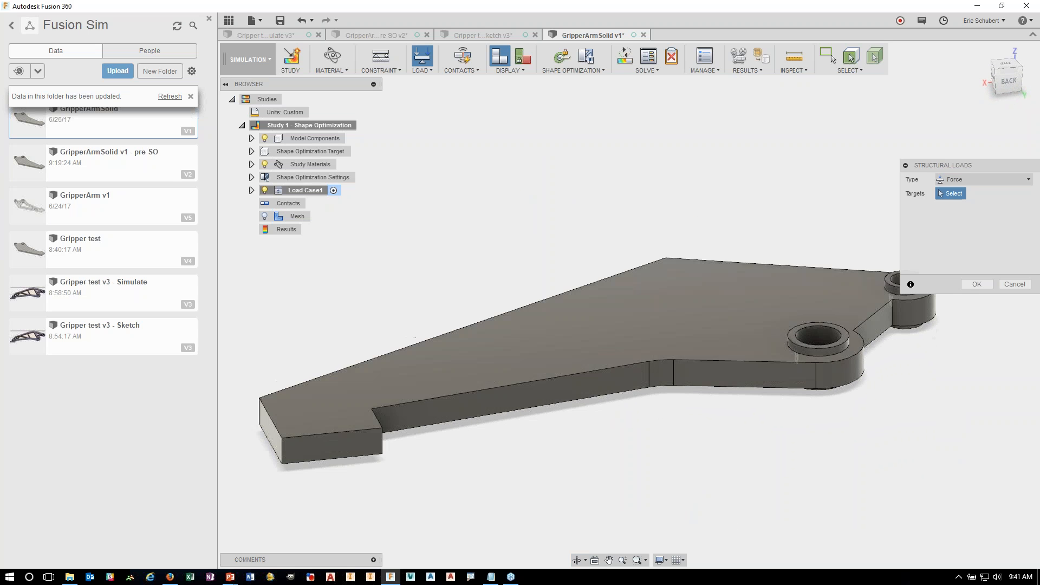
pyautogui.click(361, 444)
pyautogui.keyDown('shift'); pyautogui.moveTo(486, 397); pyautogui.dragTo(499, 348, button='middle'); pyautogui.keyUp('shift')
pyautogui.click(957, 235)
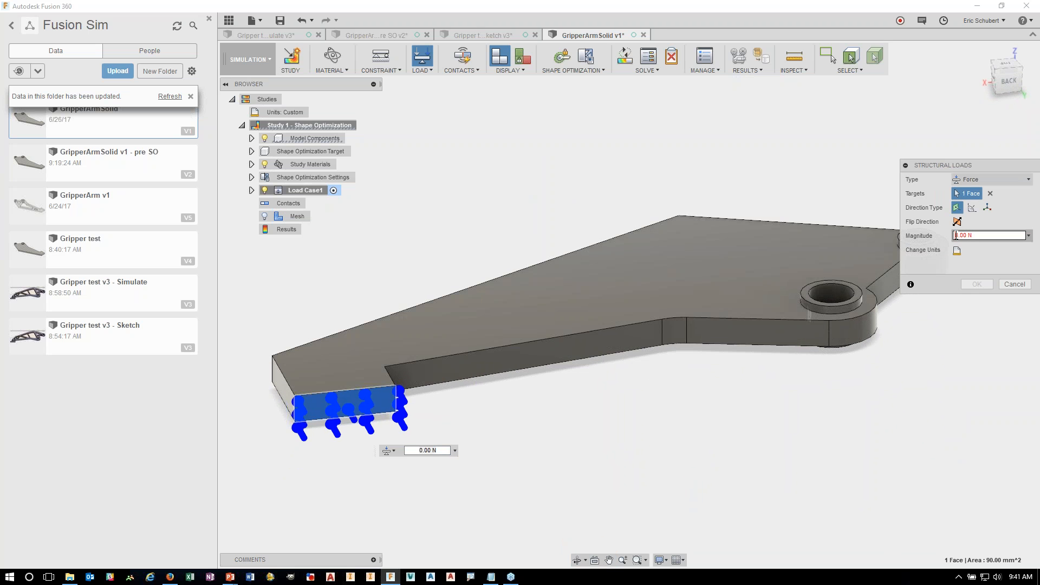
pyautogui.write('50')
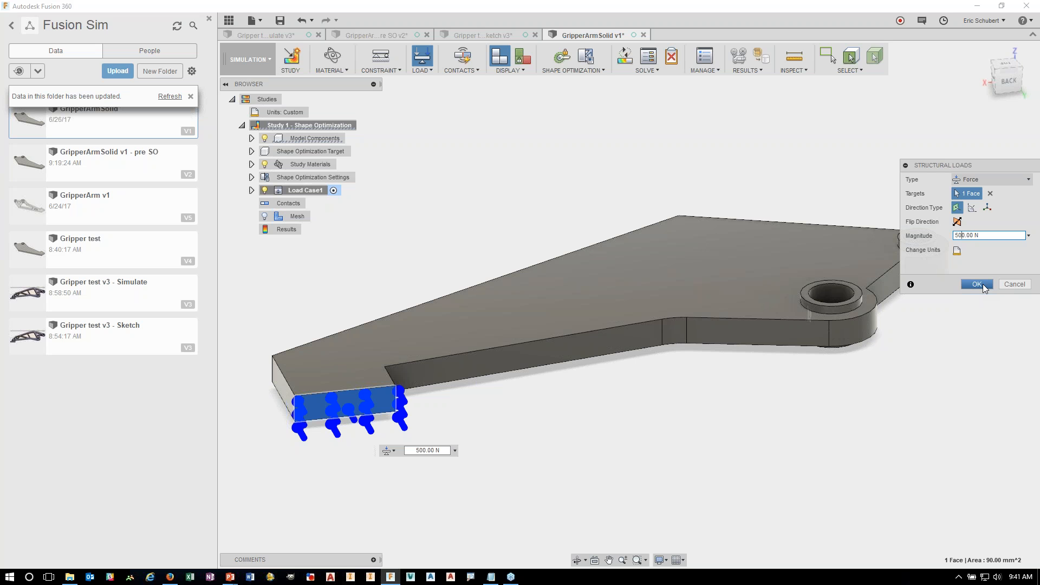
pyautogui.click(976, 285)
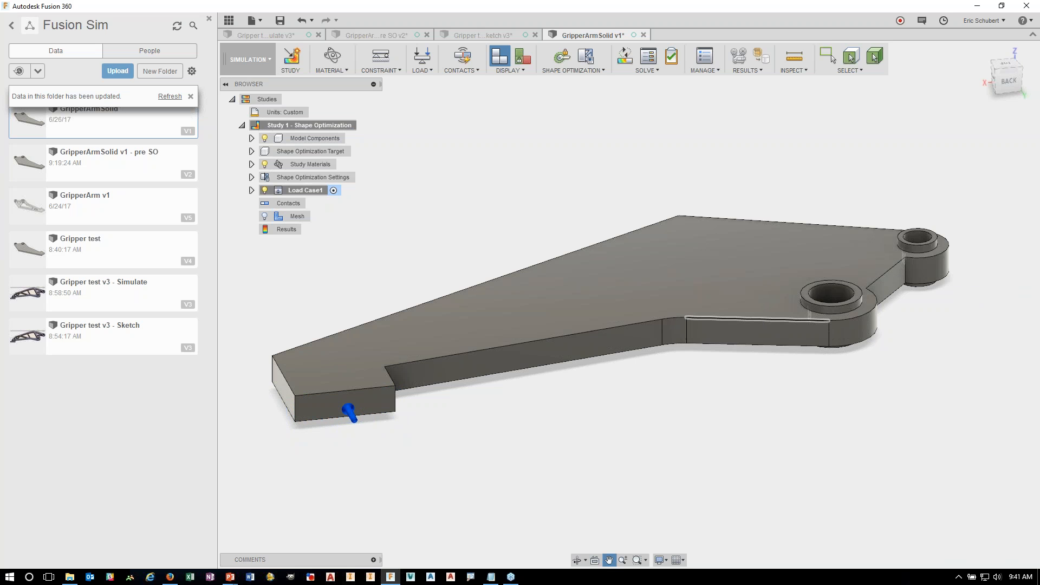
# Look through the study materials available for the gripper arm and close the dialog without applying a change
pyautogui.keyDown('shift'); pyautogui.moveTo(732, 307); pyautogui.dragTo(668, 262, button='middle'); pyautogui.keyUp('shift')
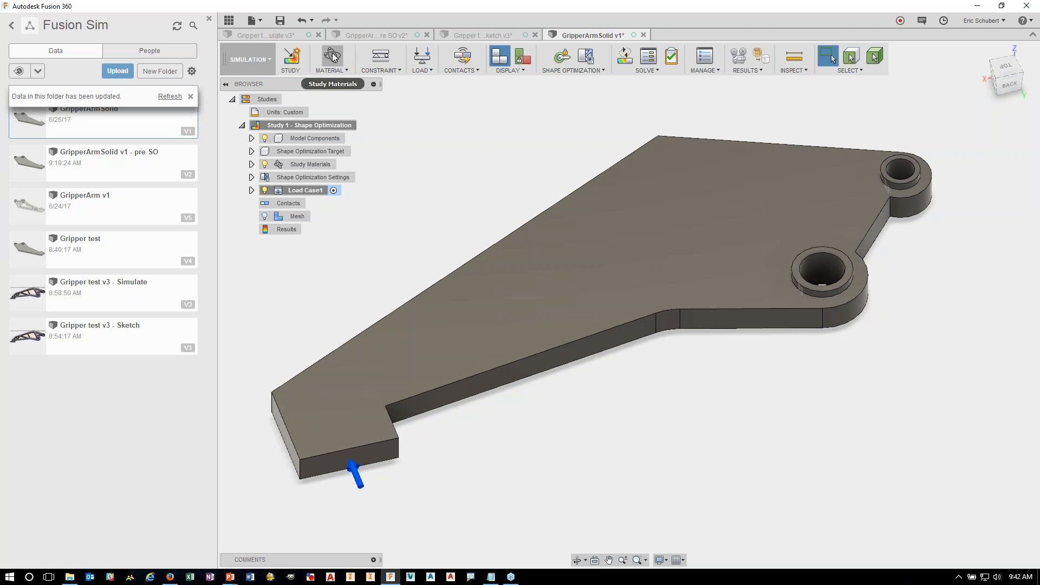
pyautogui.moveTo(532, 244); pyautogui.dragTo(580, 115)
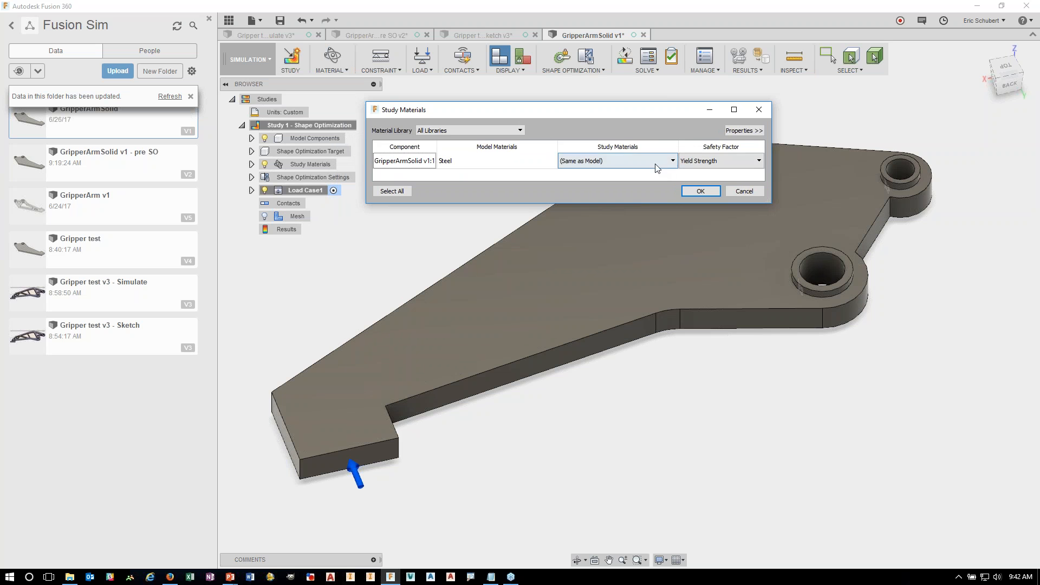
pyautogui.click(642, 165)
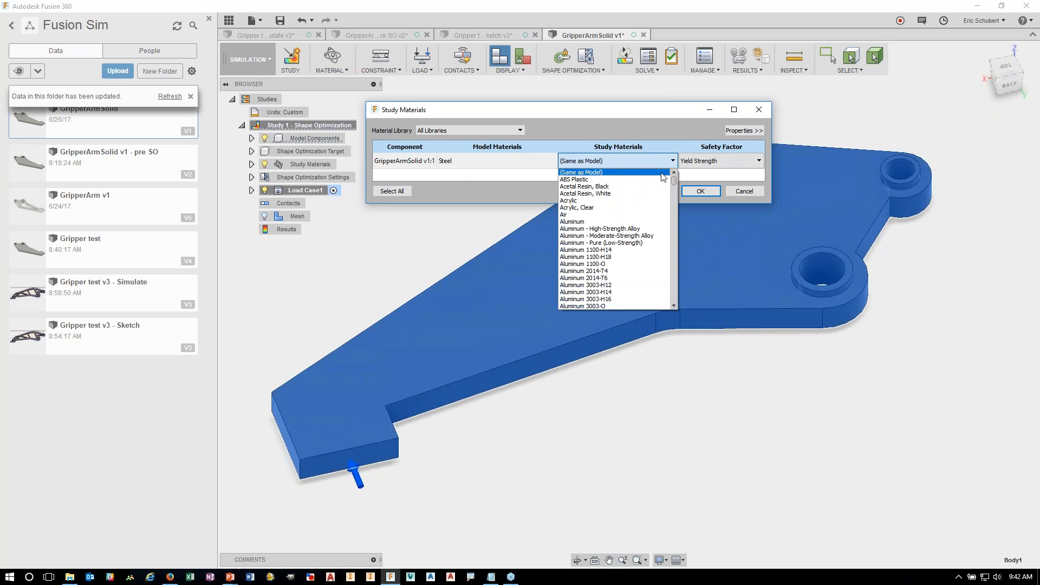
pyautogui.moveTo(674, 182)
pyautogui.mouseDown()
pyautogui.moveTo(681, 263)
pyautogui.moveTo(678, 174)
pyautogui.mouseUp()
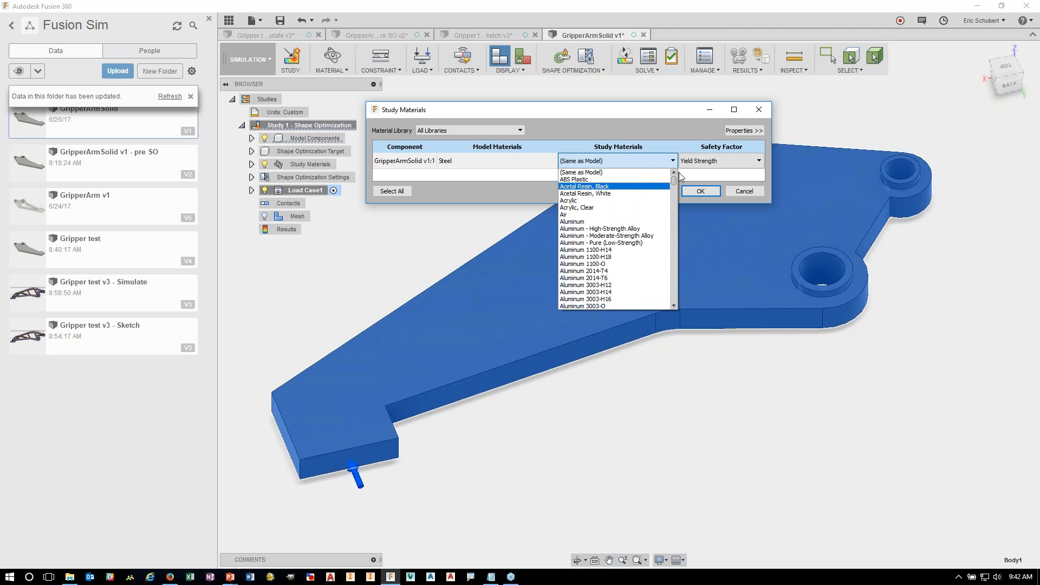
pyautogui.click(659, 131)
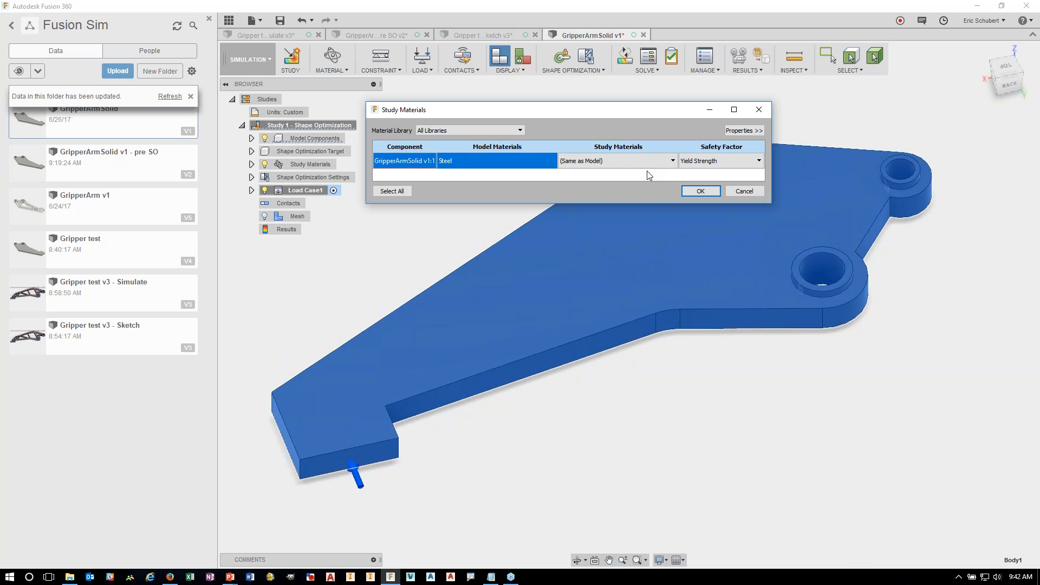
pyautogui.click(747, 192)
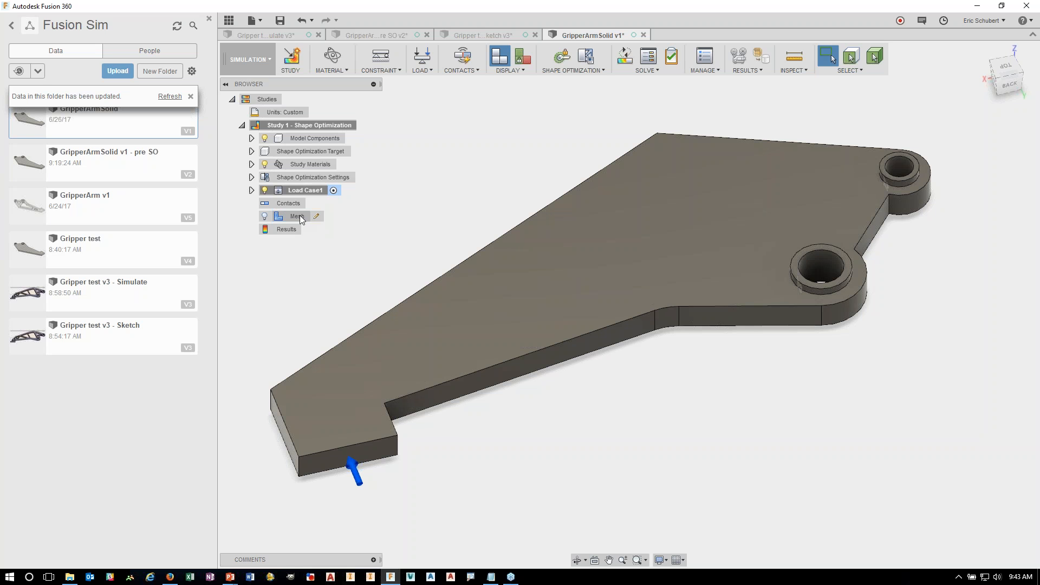
# Set the mesh's average element size to an absolute 3 mm and generate the mesh
pyautogui.rightClick(301, 218)
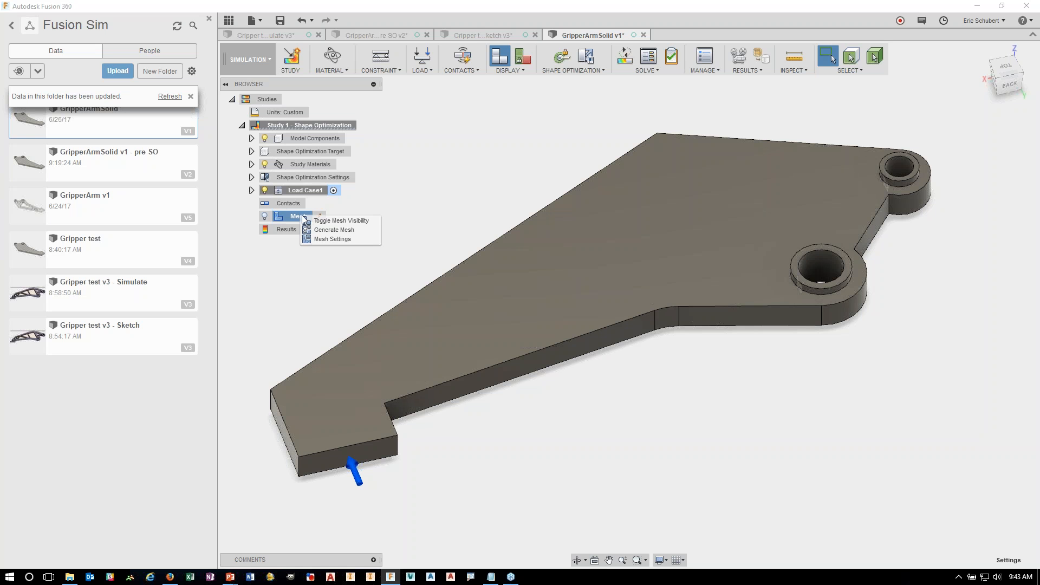
pyautogui.click(328, 238)
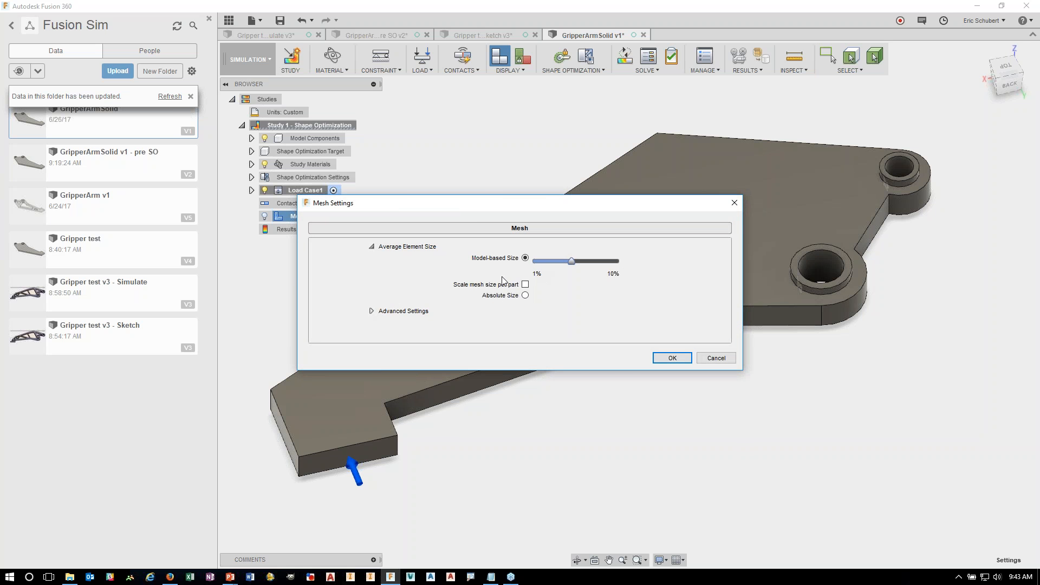
pyautogui.click(524, 295)
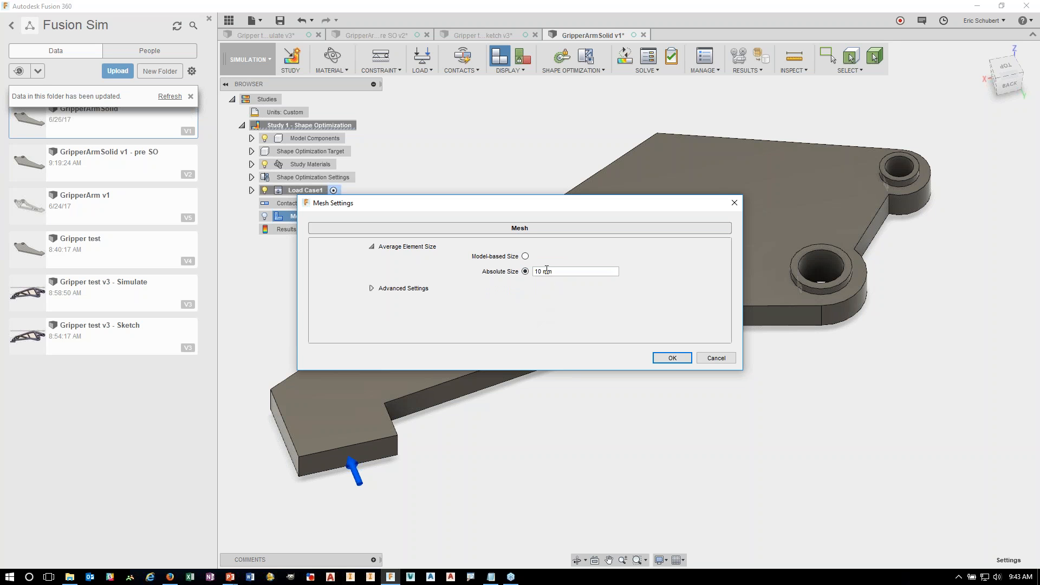
pyautogui.moveTo(540, 271); pyautogui.dragTo(528, 272)
pyautogui.write('3')
pyautogui.click(686, 361)
pyautogui.rightClick(293, 216)
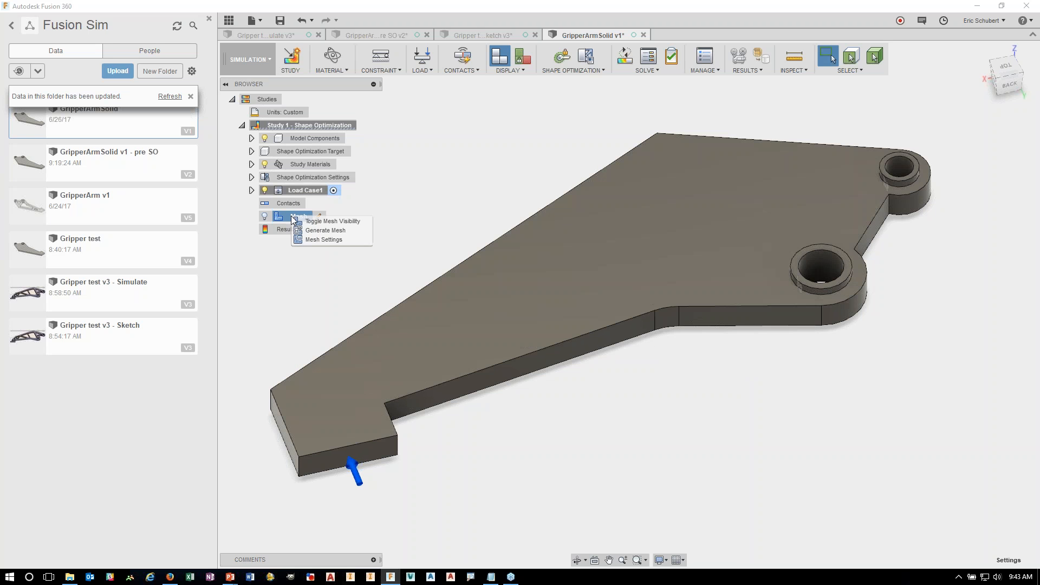
pyautogui.click(324, 230)
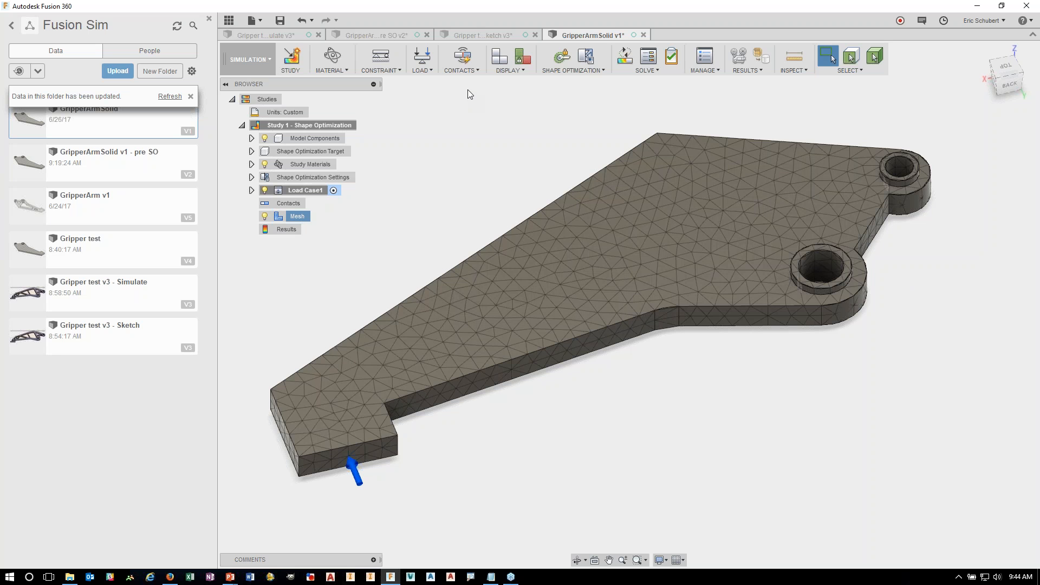
pyautogui.moveTo(485, 114); pyautogui.dragTo(478, 95, button='middle')
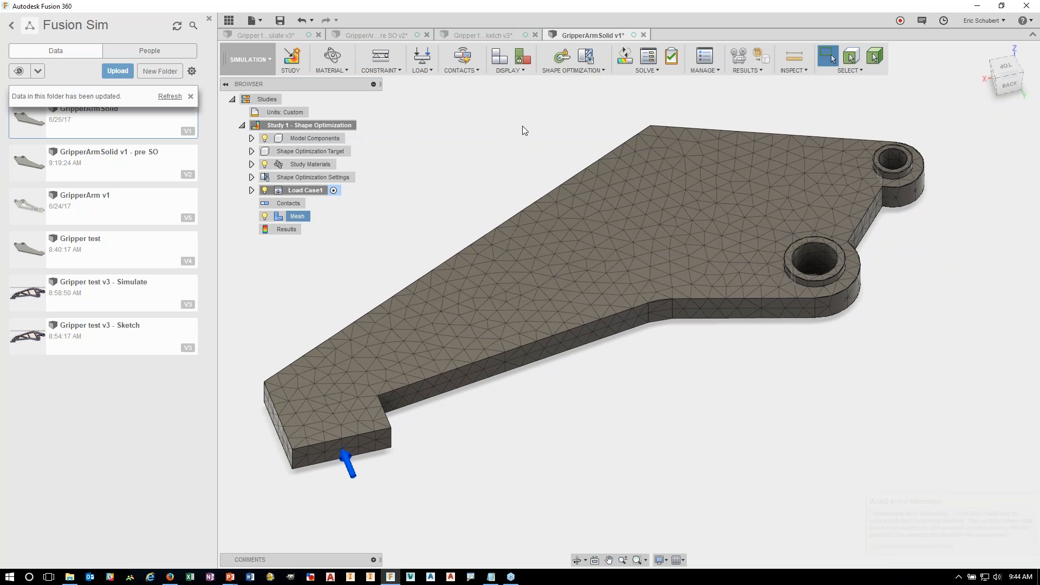
pyautogui.moveTo(523, 129); pyautogui.dragTo(525, 146, button='middle')
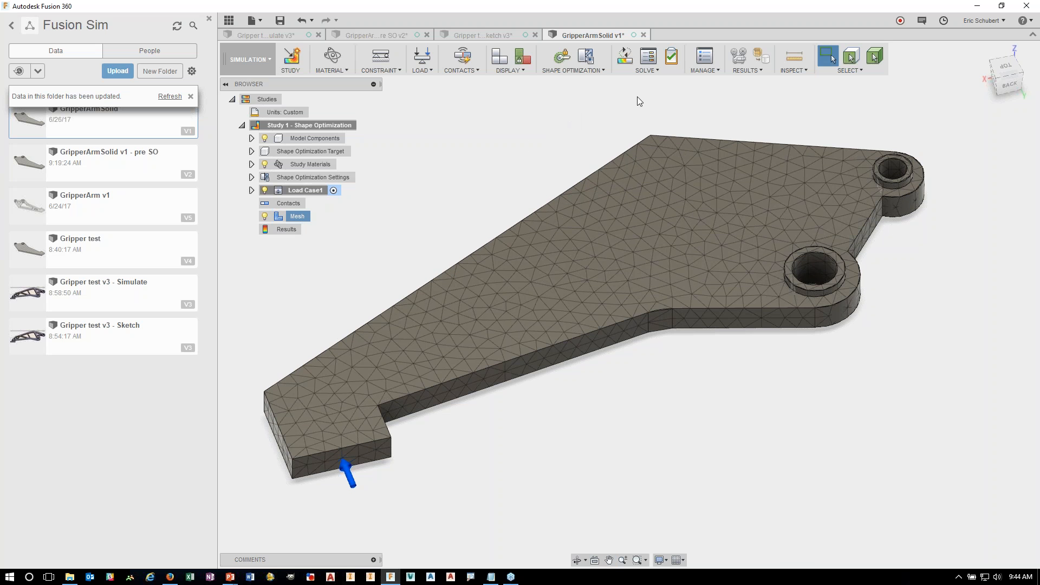
pyautogui.moveTo(559, 112); pyautogui.dragTo(567, 115, button='middle')
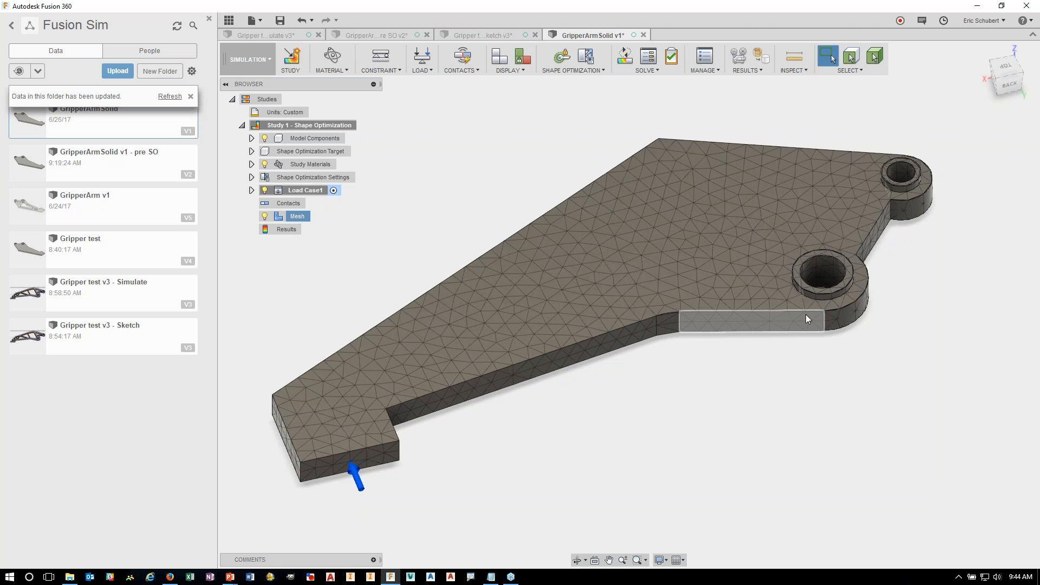
# Add a cylindrical preserve region of 8 mm radius around the larger hole, extended down through the arm to 14 mm long
pyautogui.click(565, 65)
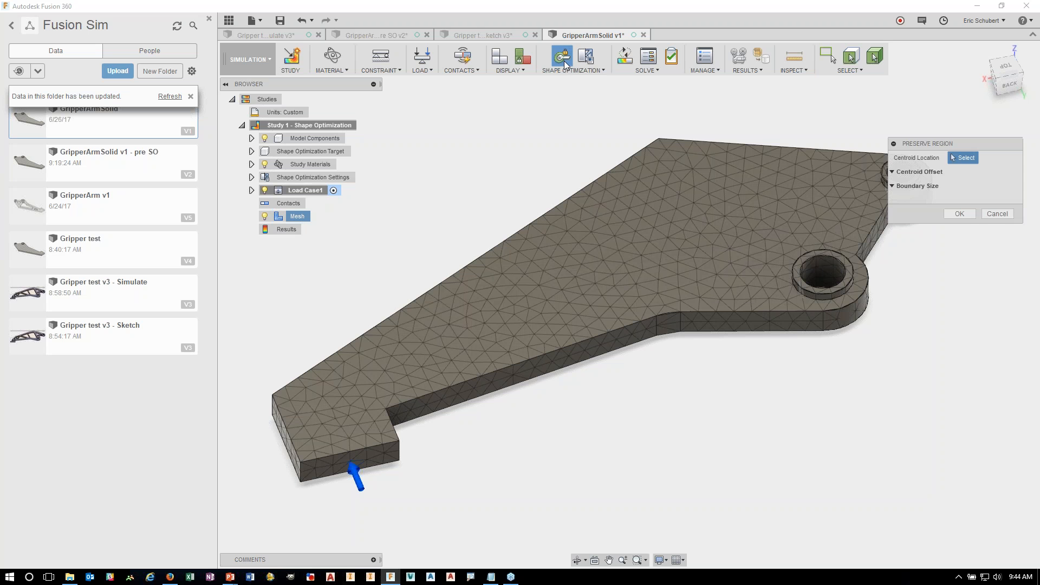
pyautogui.click(864, 300)
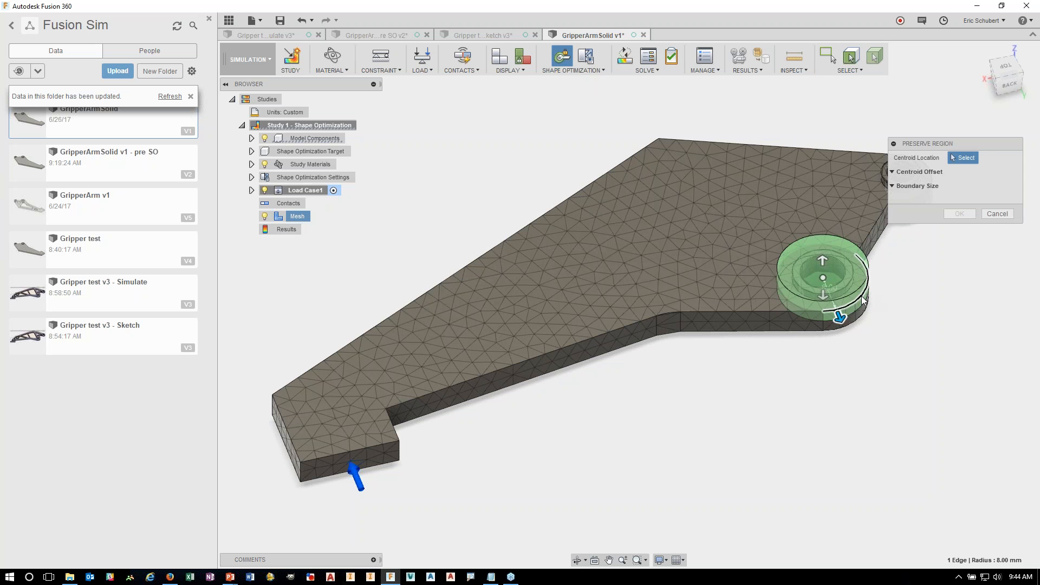
pyautogui.moveTo(823, 307); pyautogui.dragTo(823, 332)
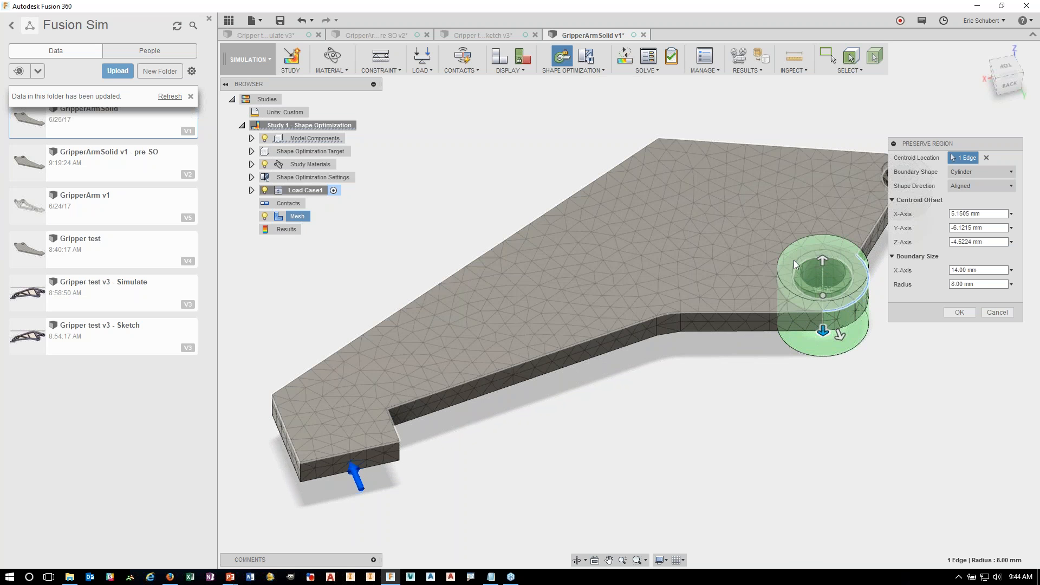
pyautogui.click(957, 312)
# Add a cylindrical preserve region of 5.5 mm radius around the smaller hole, extended down through the arm to 11 mm long
pyautogui.moveTo(847, 365); pyautogui.dragTo(756, 406, button='middle')
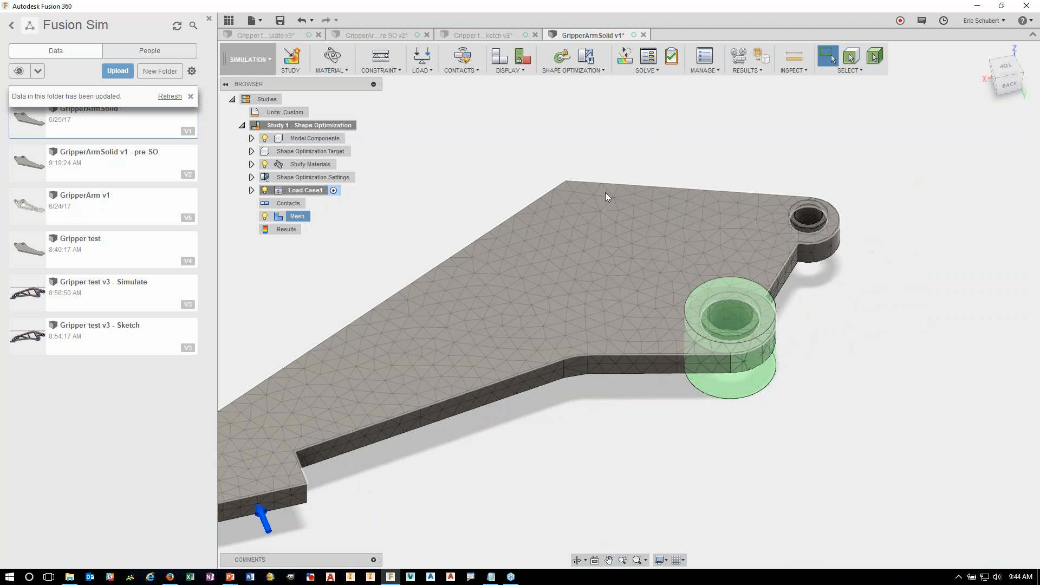
pyautogui.click(562, 56)
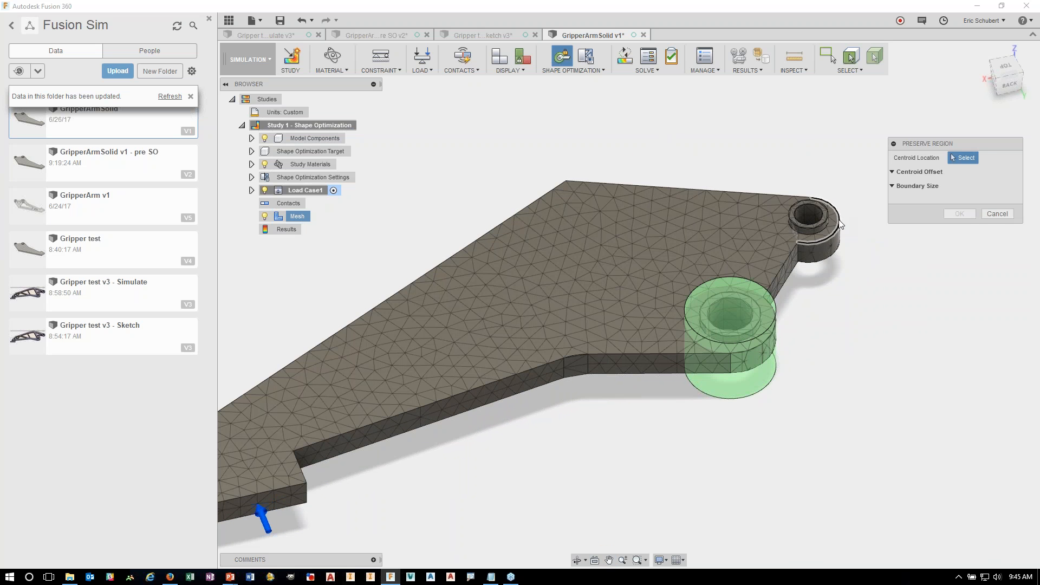
pyautogui.click(840, 224)
pyautogui.moveTo(820, 249); pyautogui.dragTo(823, 268)
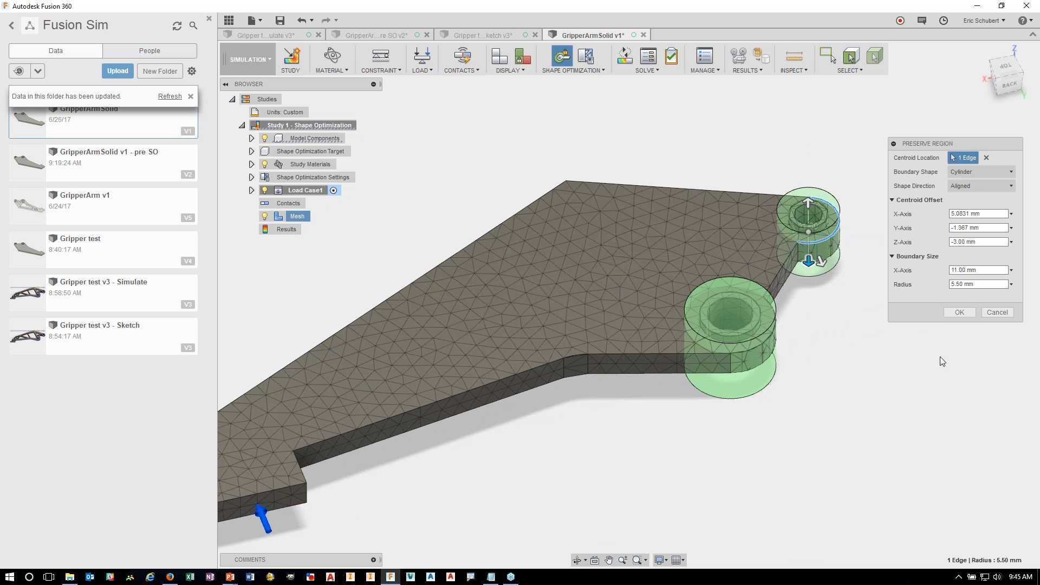
pyautogui.click(959, 312)
pyautogui.moveTo(608, 344); pyautogui.dragTo(711, 303, button='middle')
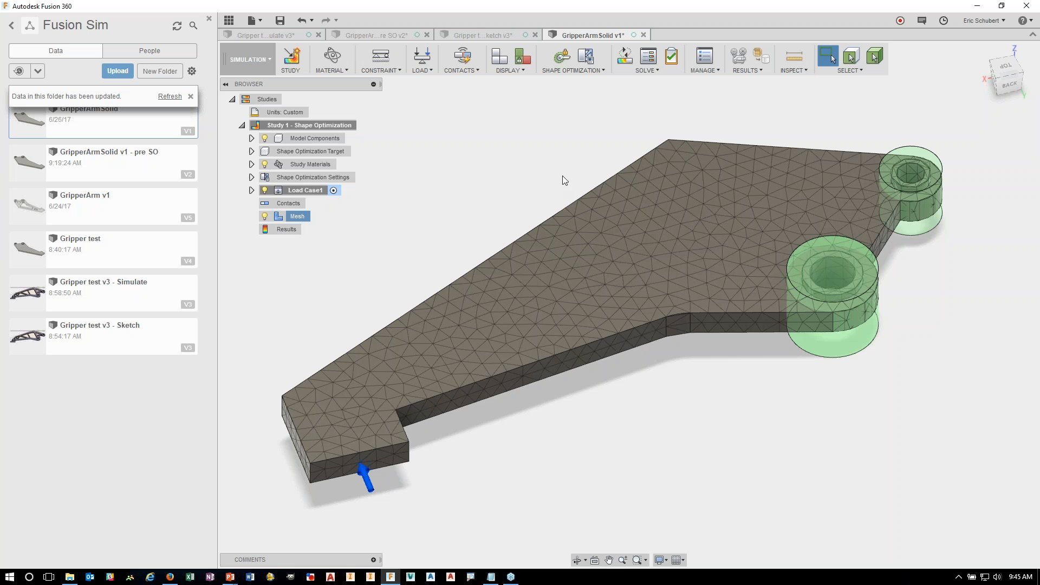
# Add a symmetry plane to the shape optimization, based on the gripper arm's large flat upper face
pyautogui.click(565, 72)
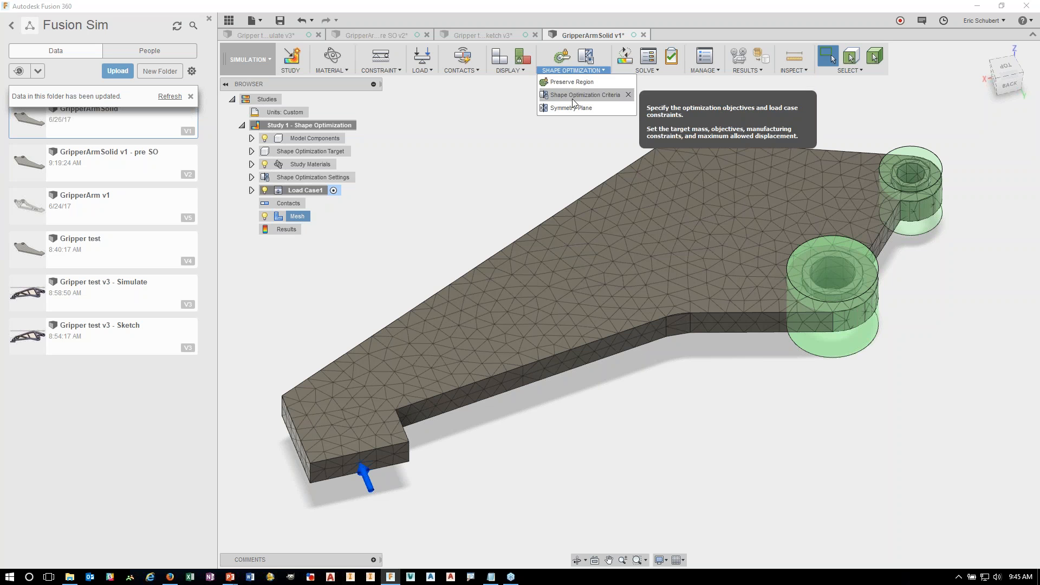
pyautogui.click(585, 108)
pyautogui.click(608, 241)
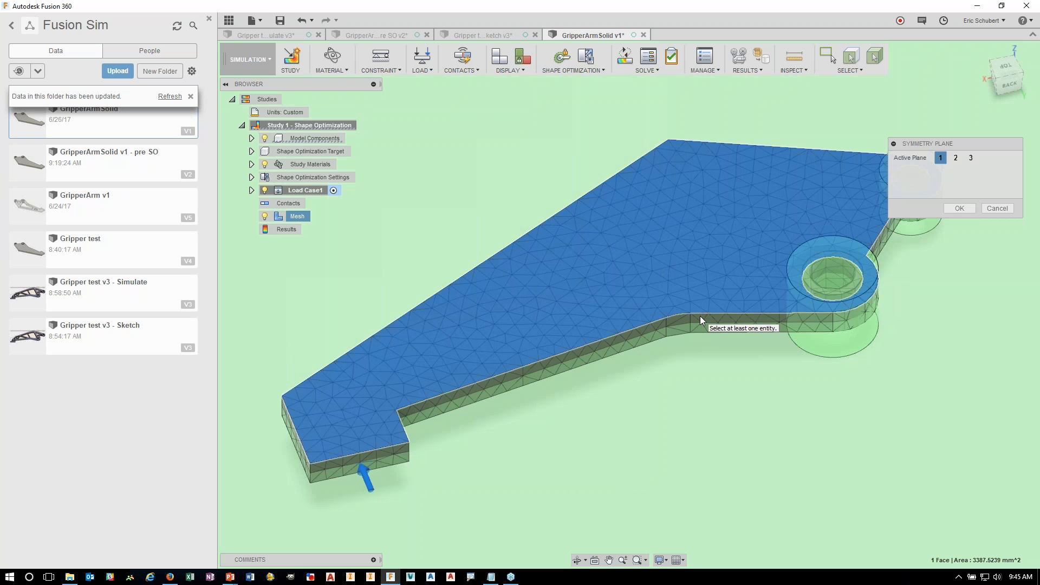
pyautogui.click(956, 208)
pyautogui.moveTo(622, 291); pyautogui.dragTo(616, 265, button='middle')
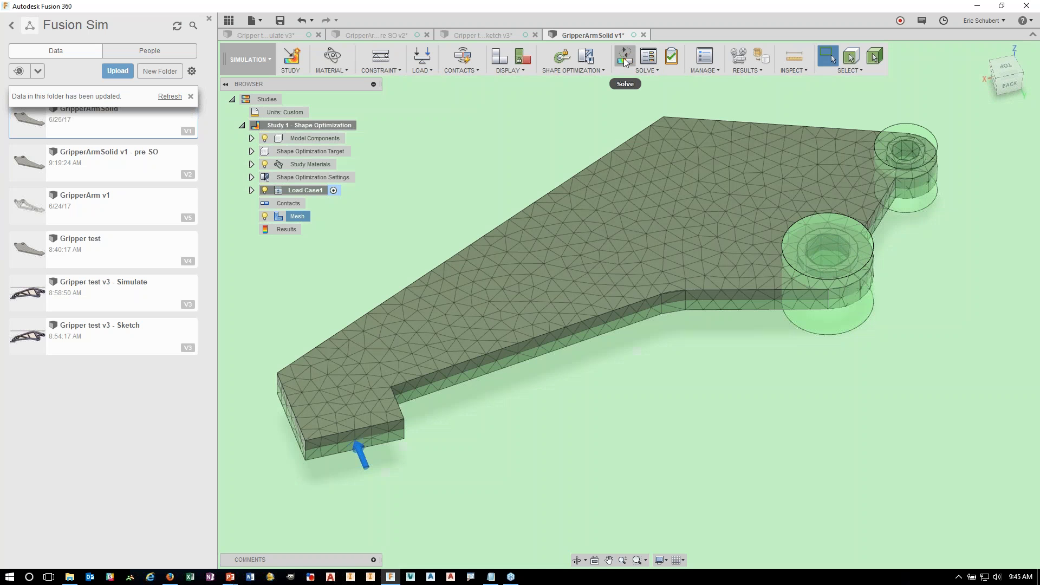
# Compare the On Cloud and Locally solve options for the Shape Optimization study and close the dialog without solving
pyautogui.click(625, 60)
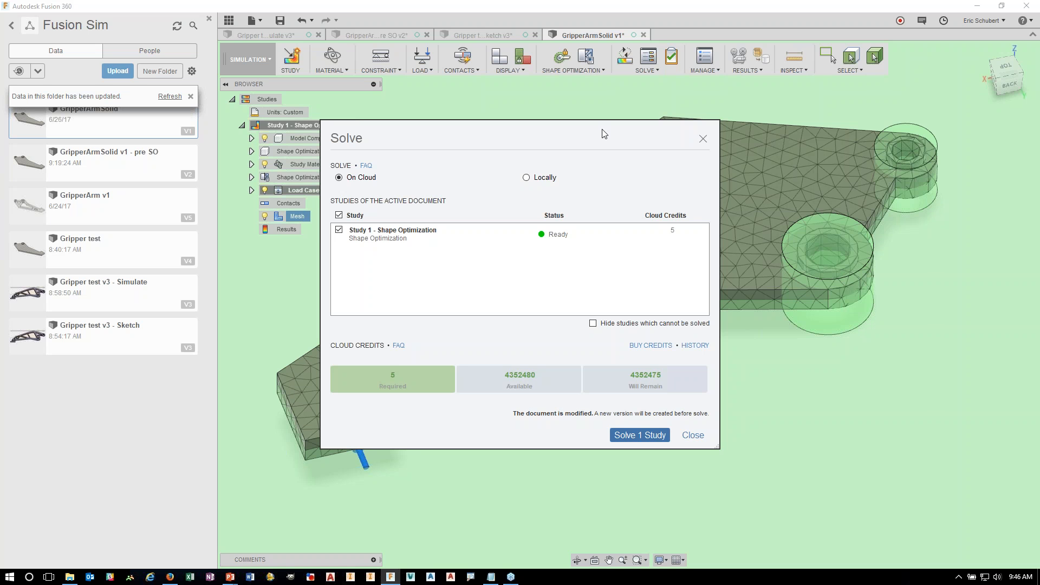
pyautogui.click(526, 178)
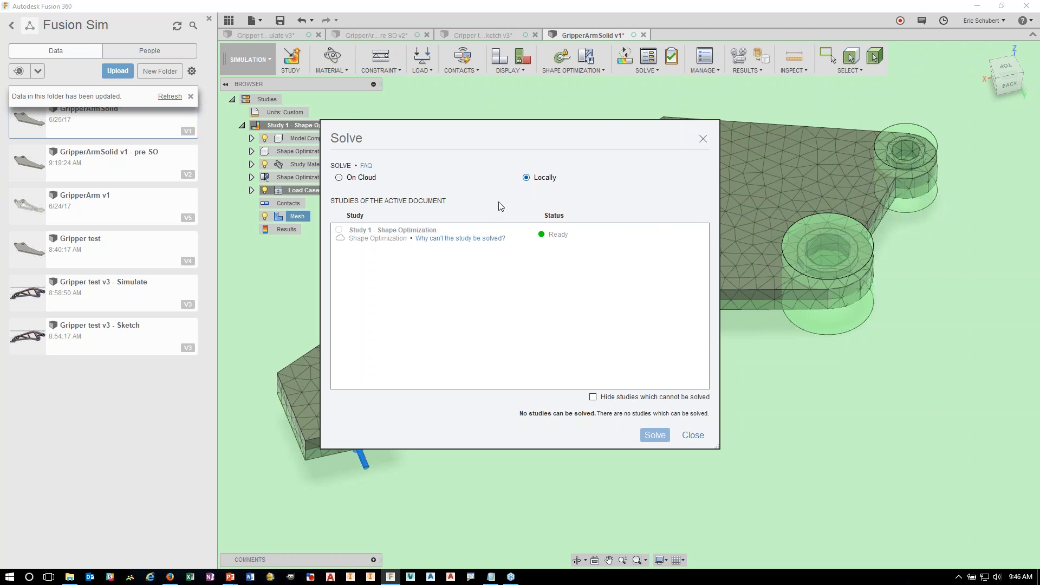
pyautogui.click(341, 178)
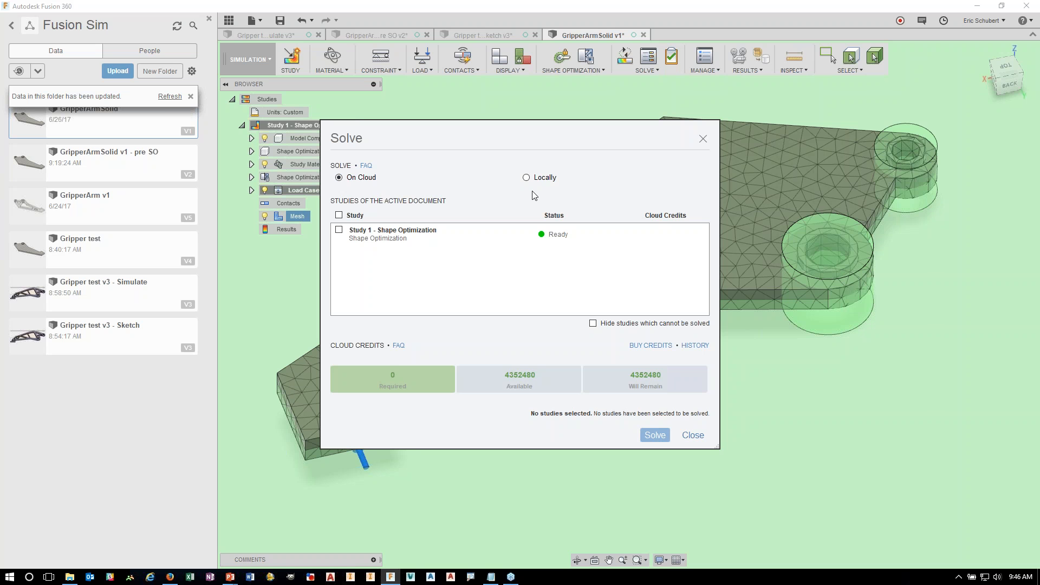
pyautogui.click(703, 140)
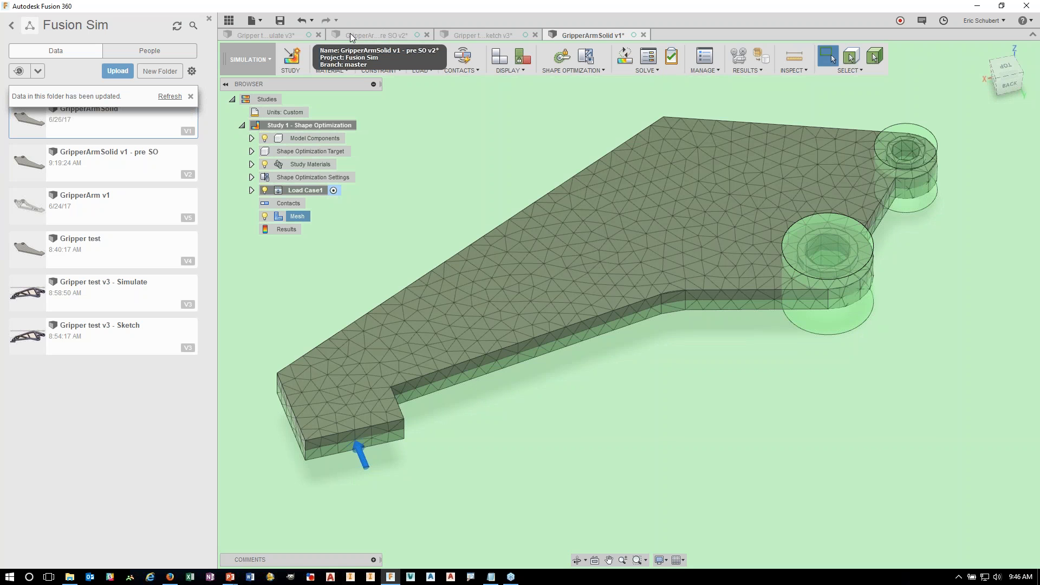
# Switch to the already solved GripperArmSolid v1 - pre SO document and review its shape optimization criteria without changing them
pyautogui.click(350, 34)
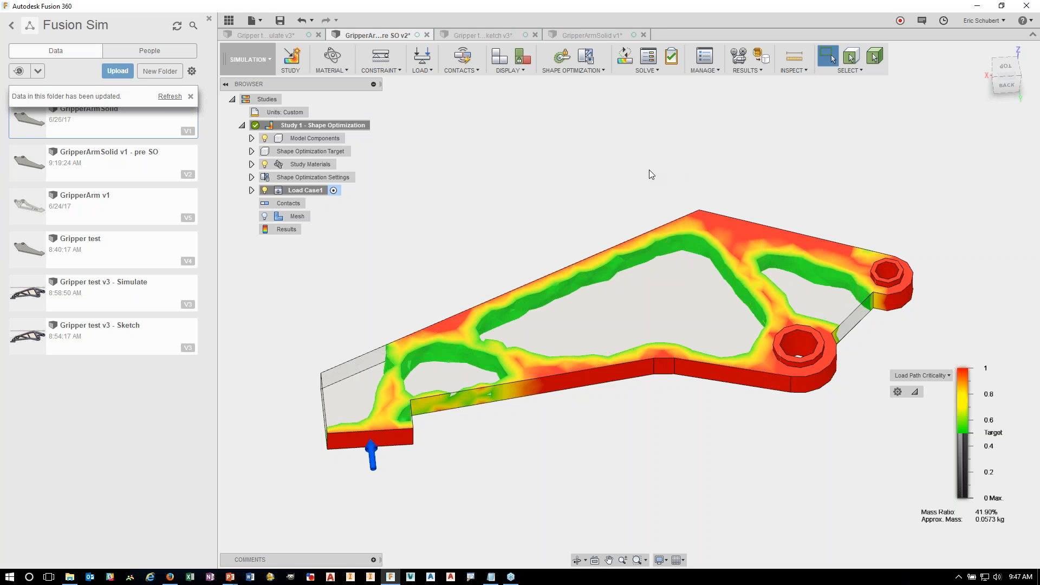
pyautogui.click(586, 56)
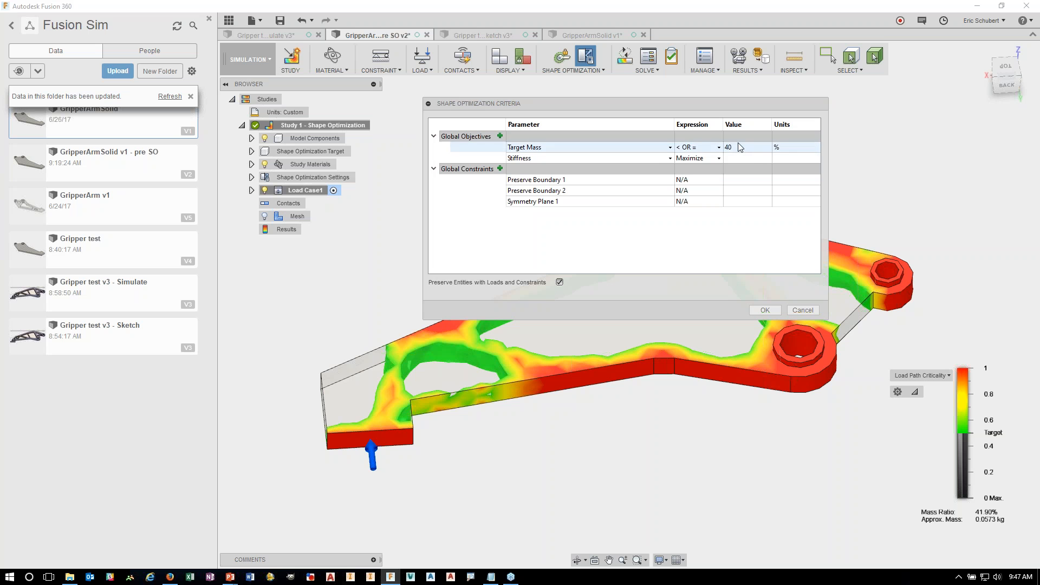
pyautogui.click(812, 307)
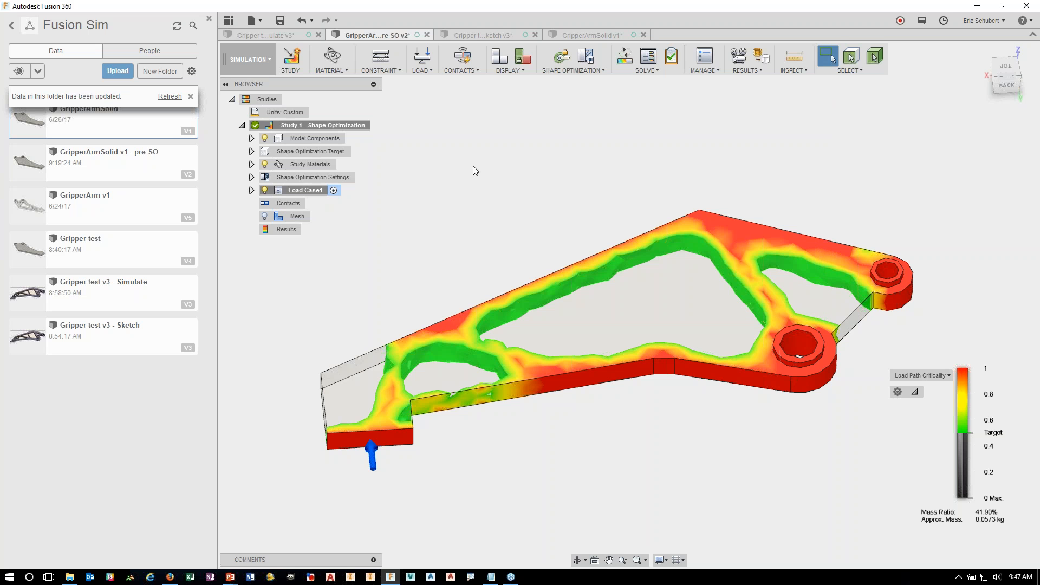
# Promote the shape optimization result to a mesh body for modelling and start a sketch on the arm's large flat face
pyautogui.moveTo(521, 197); pyautogui.dragTo(492, 163, button='middle')
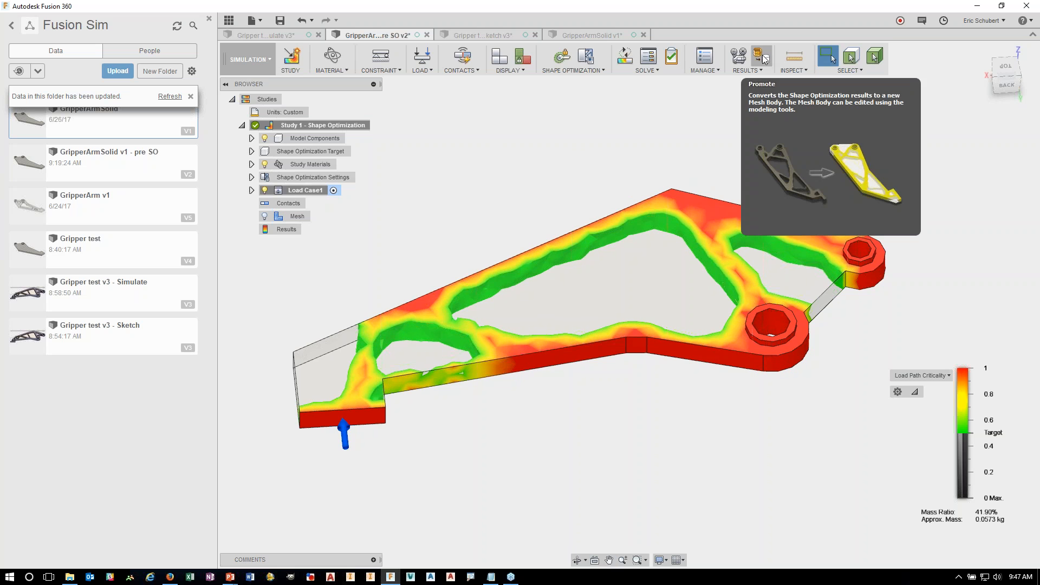
pyautogui.click(762, 57)
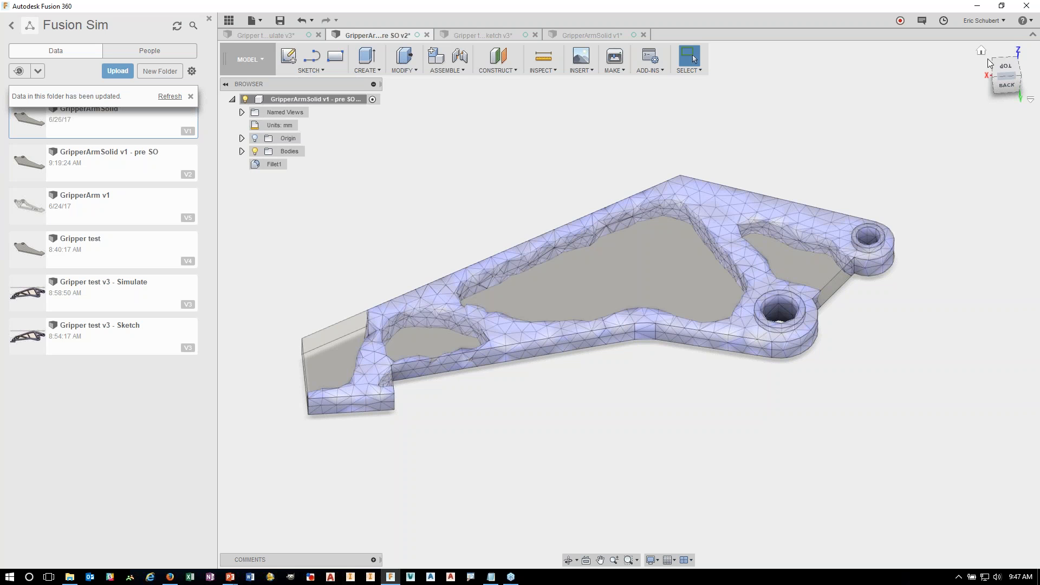
pyautogui.click(291, 55)
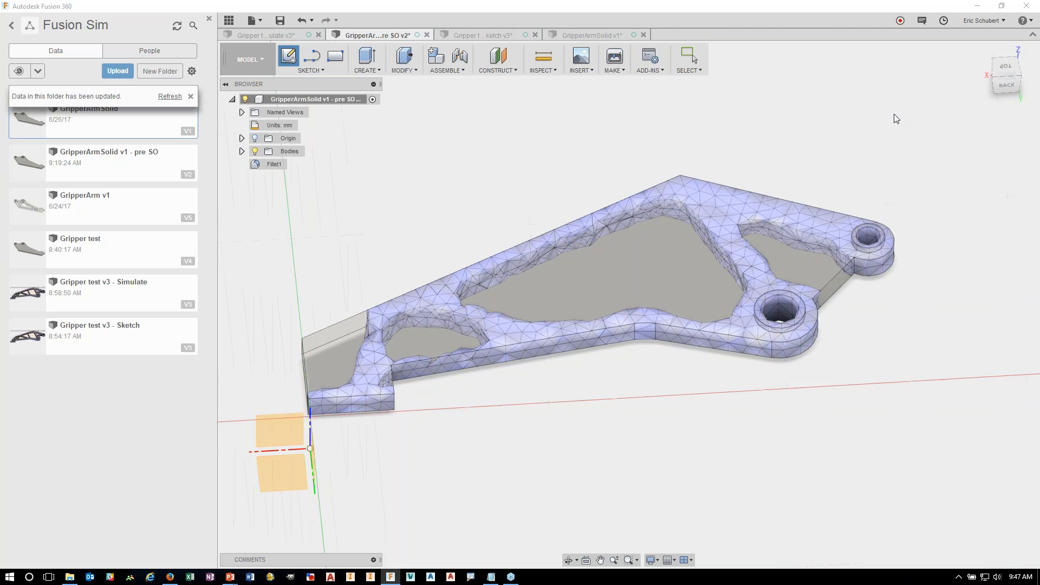
pyautogui.click(1000, 66)
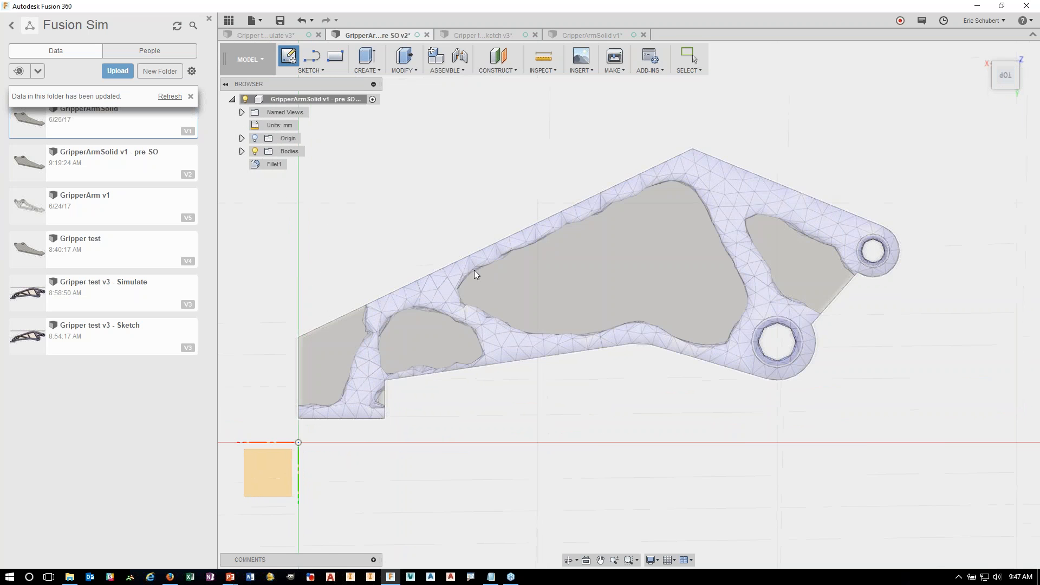
pyautogui.click(466, 280)
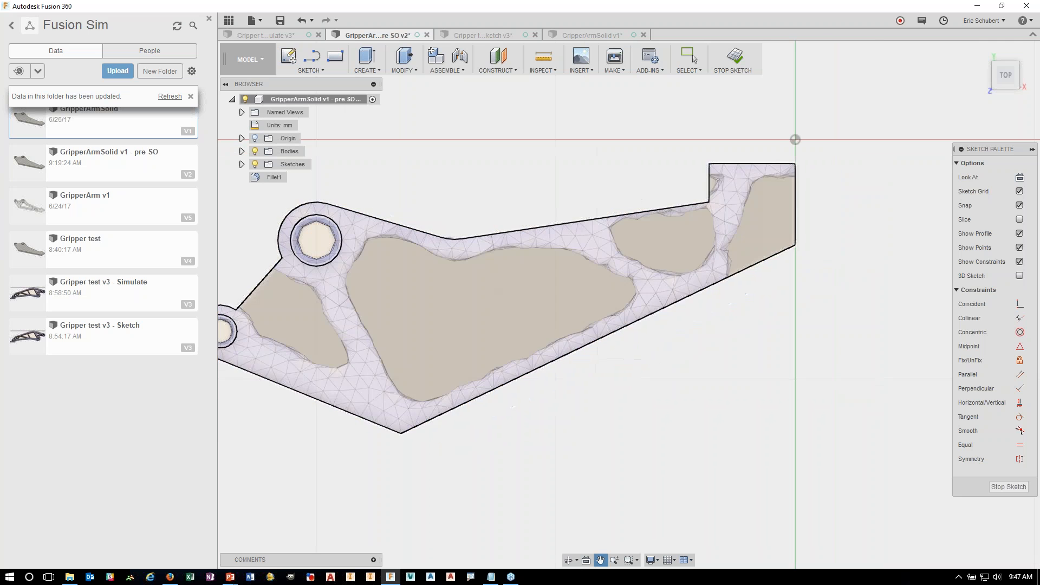
# Sketch a closed six-sided line outline roughly following the large central opening of the optimized mesh
pyautogui.click(312, 56)
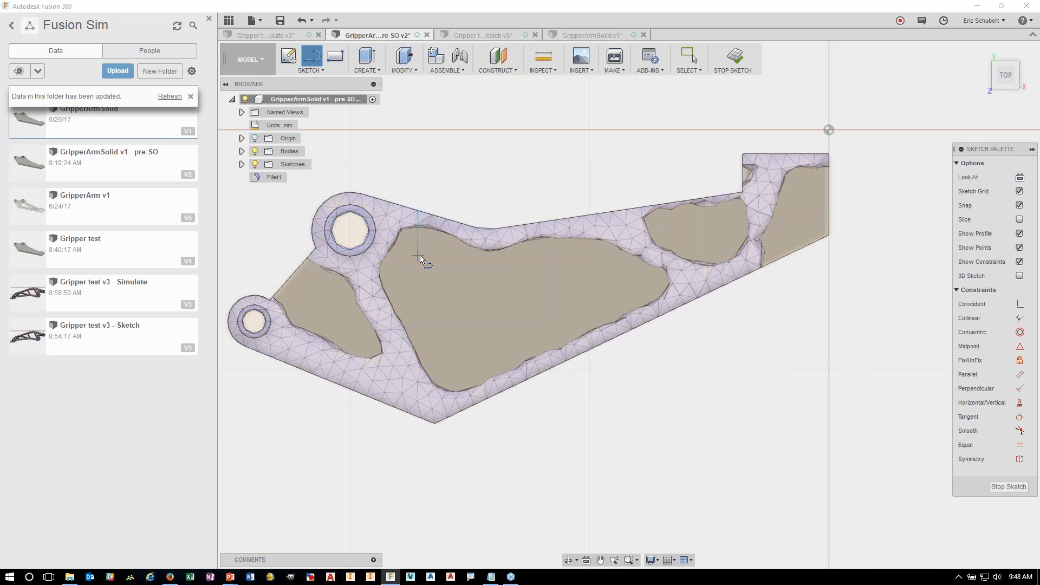
pyautogui.click(407, 234)
pyautogui.click(496, 261)
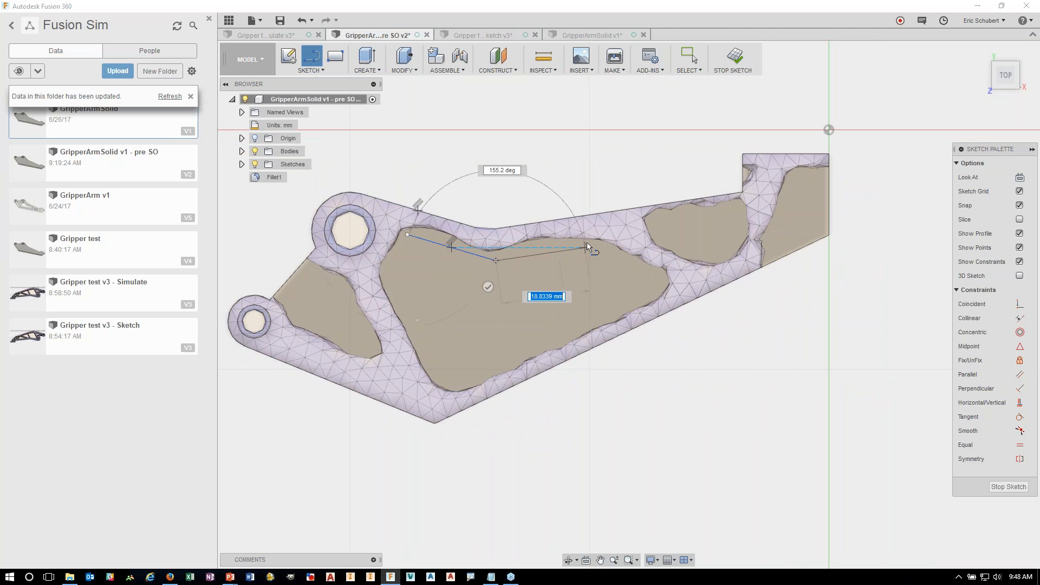
pyautogui.click(598, 237)
pyautogui.click(667, 283)
pyautogui.click(452, 390)
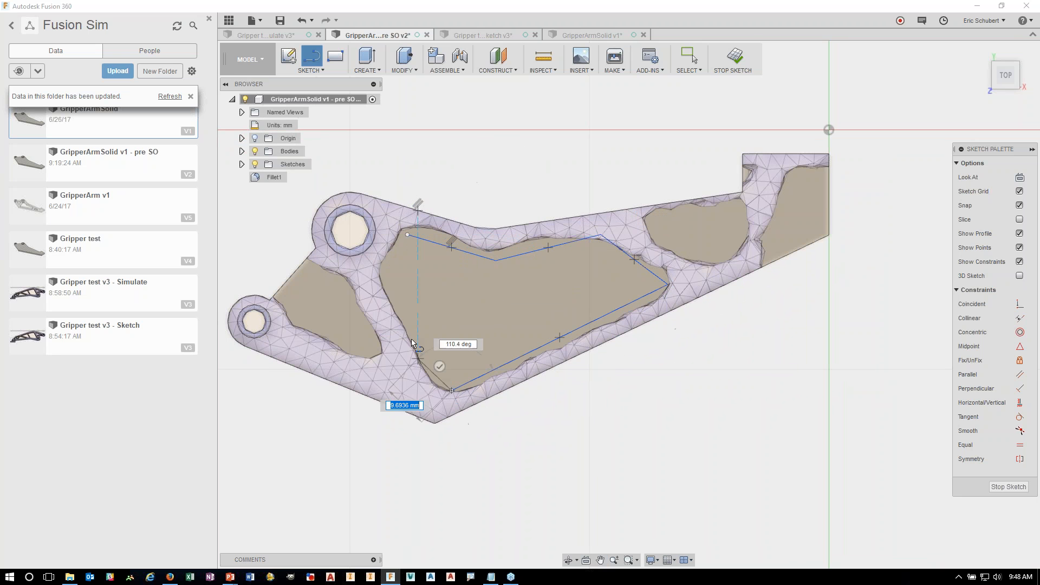
pyautogui.click(384, 267)
pyautogui.click(409, 234)
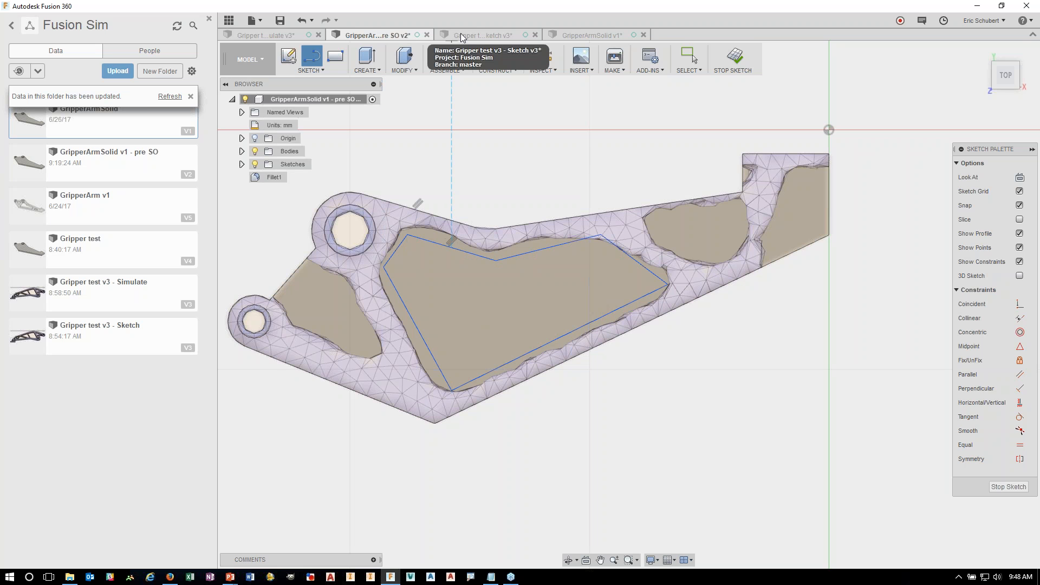
# Switch to the Gripper test v3 - Sketch document and create a new Static Stress study for the finished truss-shaped arm
pyautogui.click(483, 33)
pyautogui.moveTo(431, 201); pyautogui.dragTo(463, 168, button='middle')
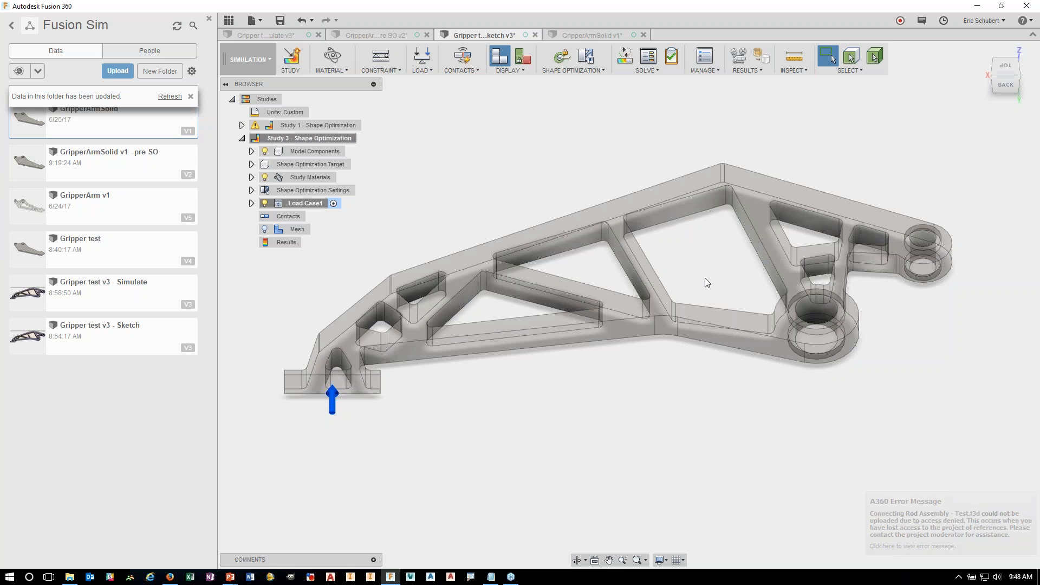
pyautogui.moveTo(704, 253); pyautogui.dragTo(701, 237, button='middle')
pyautogui.click(1006, 67)
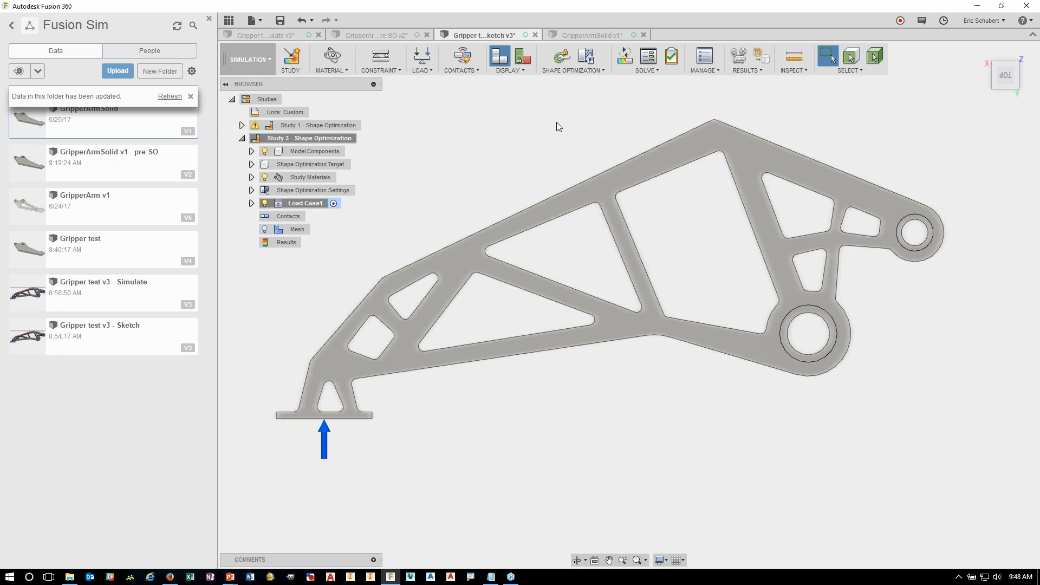
pyautogui.click(290, 61)
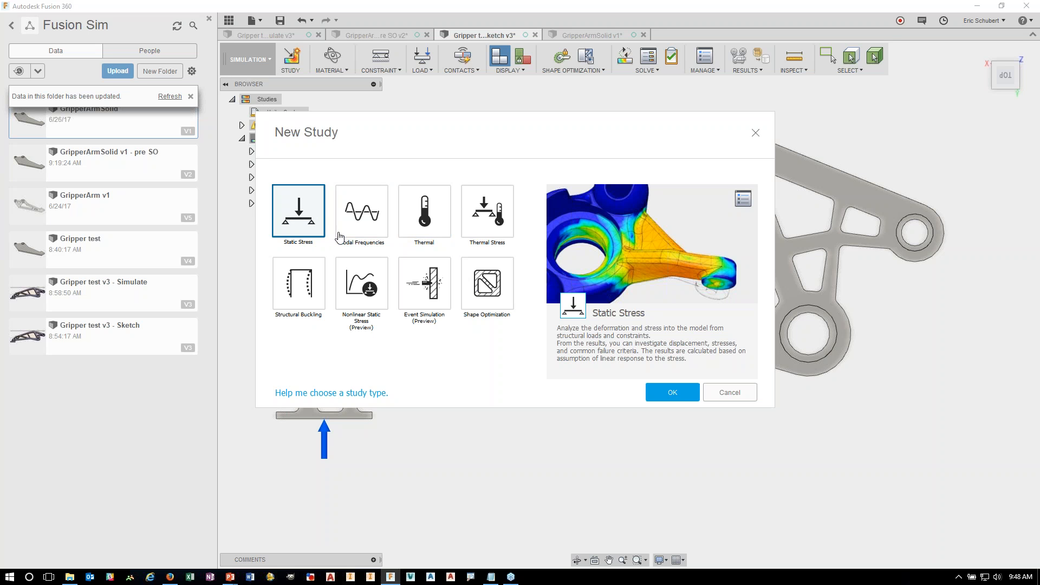
pyautogui.click(677, 392)
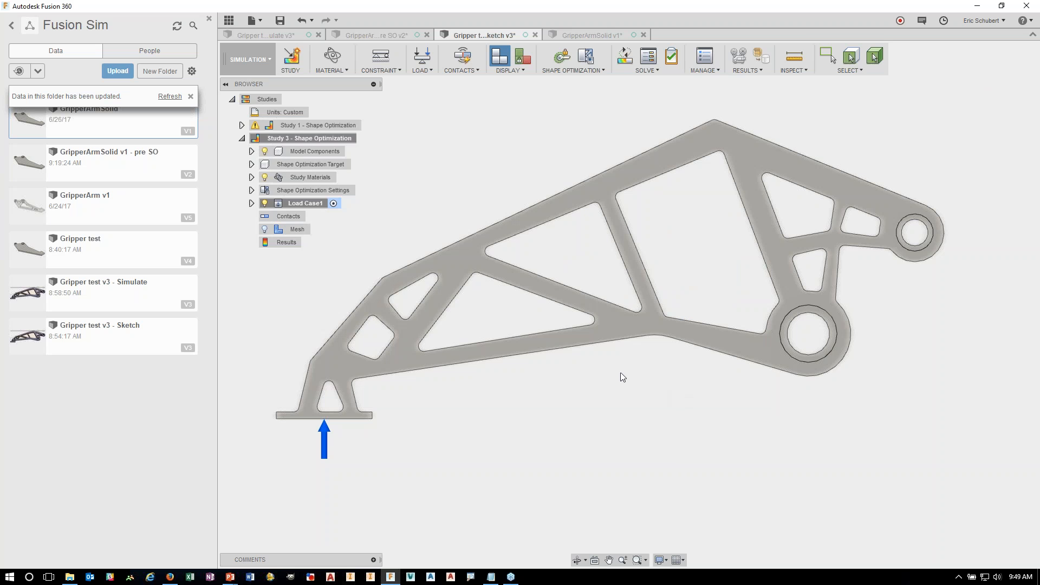
# Apply a Pin constraint to the inner faces of both holes, fixed in the radial and axial directions
pyautogui.moveTo(557, 373)
pyautogui.keyDown('shift'); pyautogui.mouseDown(button='middle')
pyautogui.moveTo(576, 327)
pyautogui.moveTo(550, 360)
pyautogui.mouseUp(button='middle'); pyautogui.keyUp('shift')
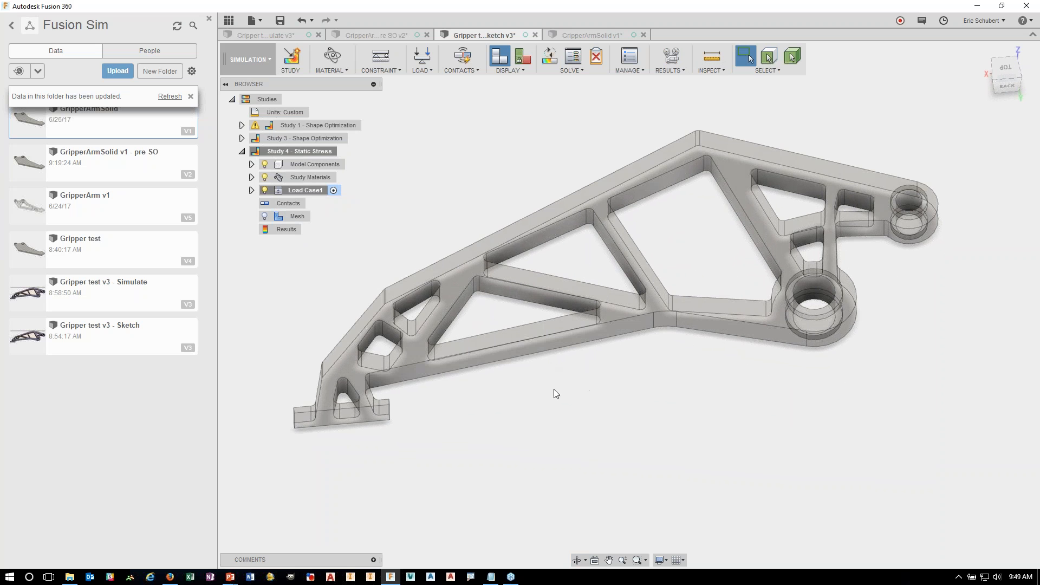
pyautogui.click(383, 58)
pyautogui.click(813, 288)
pyautogui.moveTo(907, 215); pyautogui.dragTo(853, 232, button='middle')
pyautogui.click(854, 232)
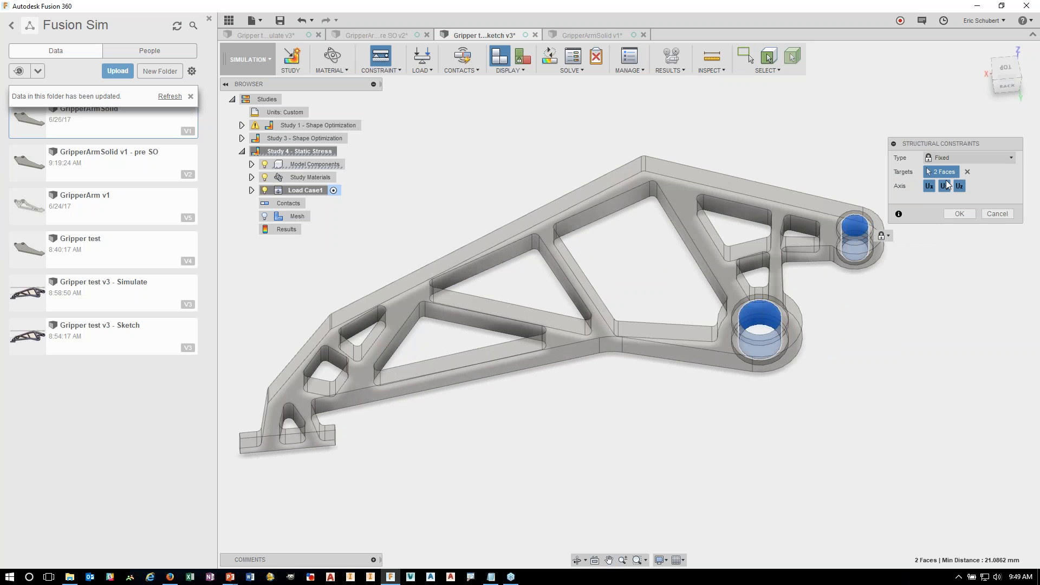
pyautogui.click(954, 158)
pyautogui.click(948, 171)
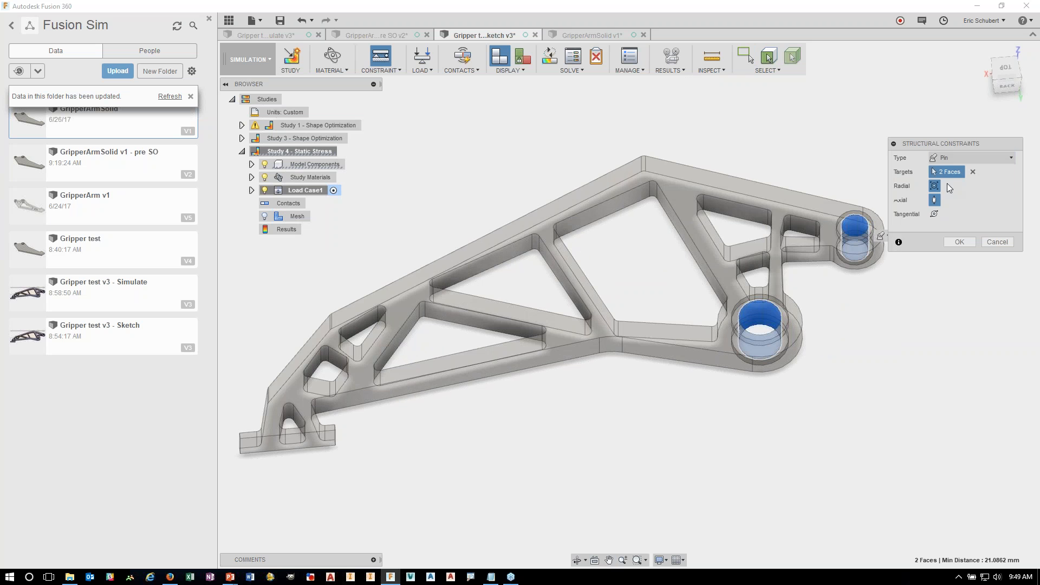
pyautogui.click(959, 241)
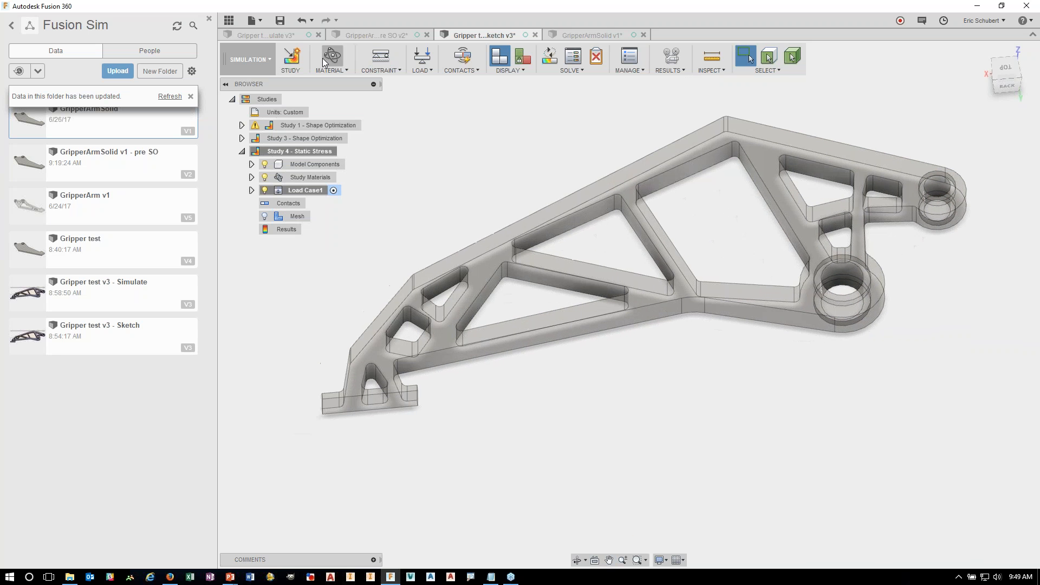
# Apply a 50 N force normal to the flat end face of the gripper arm's foot
pyautogui.click(422, 57)
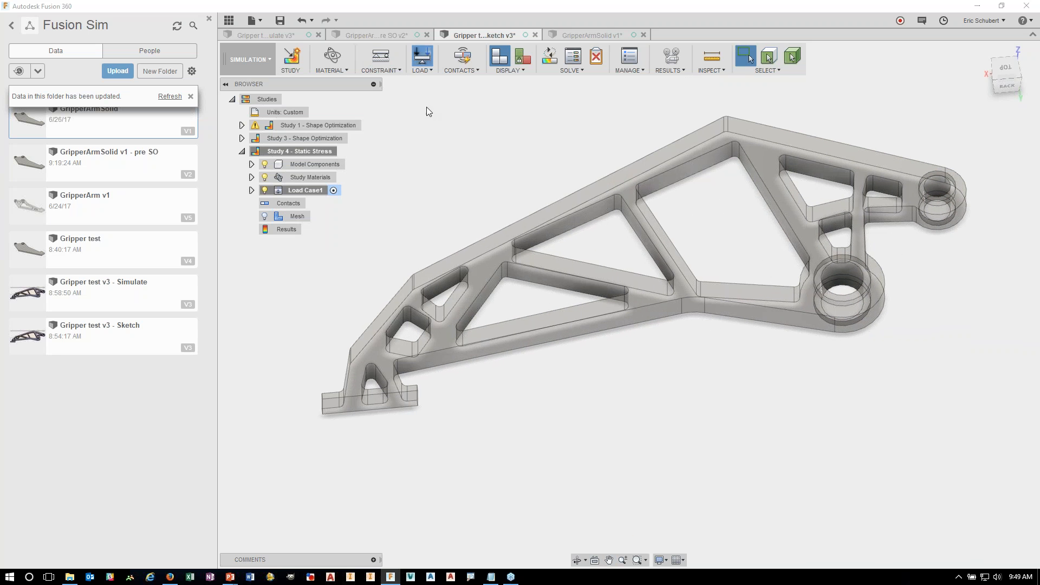
pyautogui.click(378, 401)
pyautogui.click(958, 237)
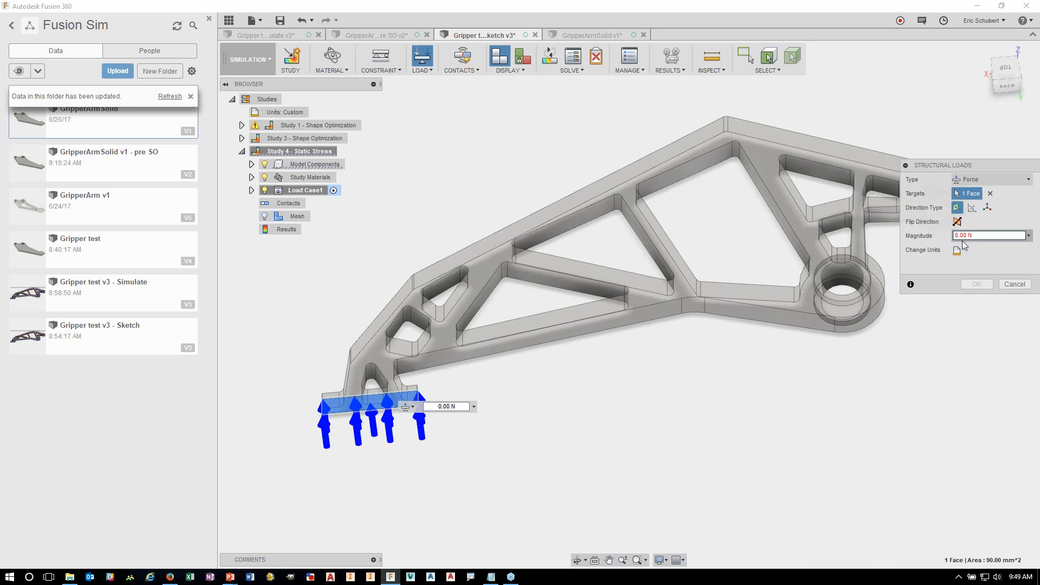
pyautogui.write('50')
pyautogui.click(976, 284)
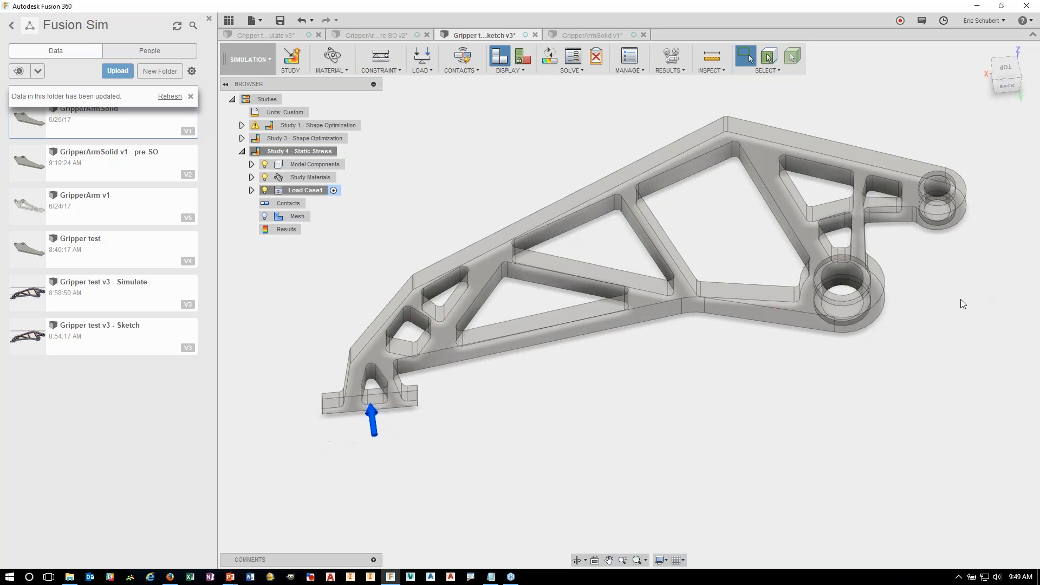
# Set the average element size of the Static Stress study's mesh to an absolute 3 mm and generate the mesh
pyautogui.moveTo(508, 285); pyautogui.dragTo(429, 279, button='middle')
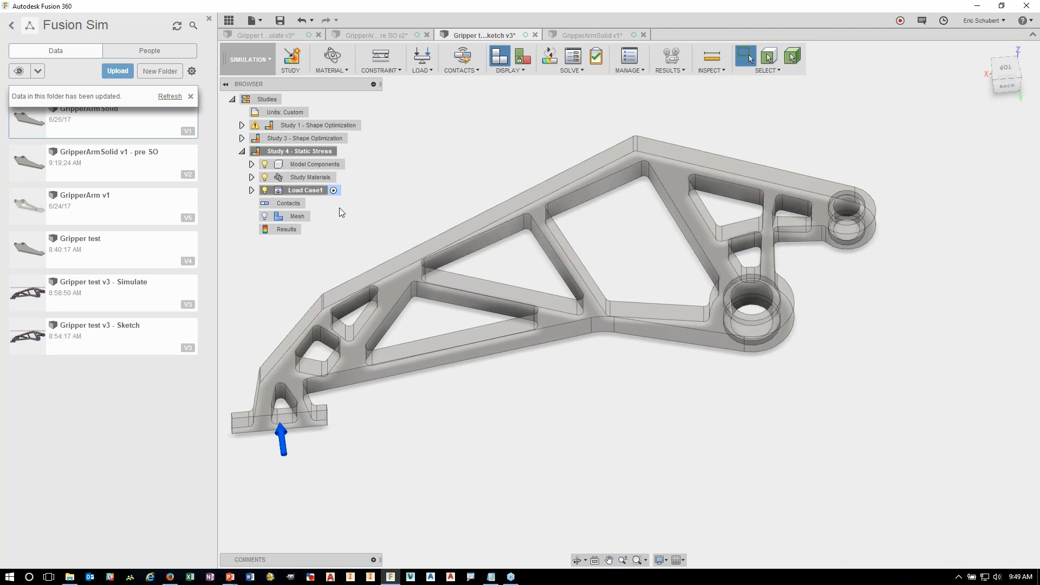
pyautogui.rightClick(291, 215)
pyautogui.click(320, 240)
pyautogui.doubleClick(539, 272)
pyautogui.write('3')
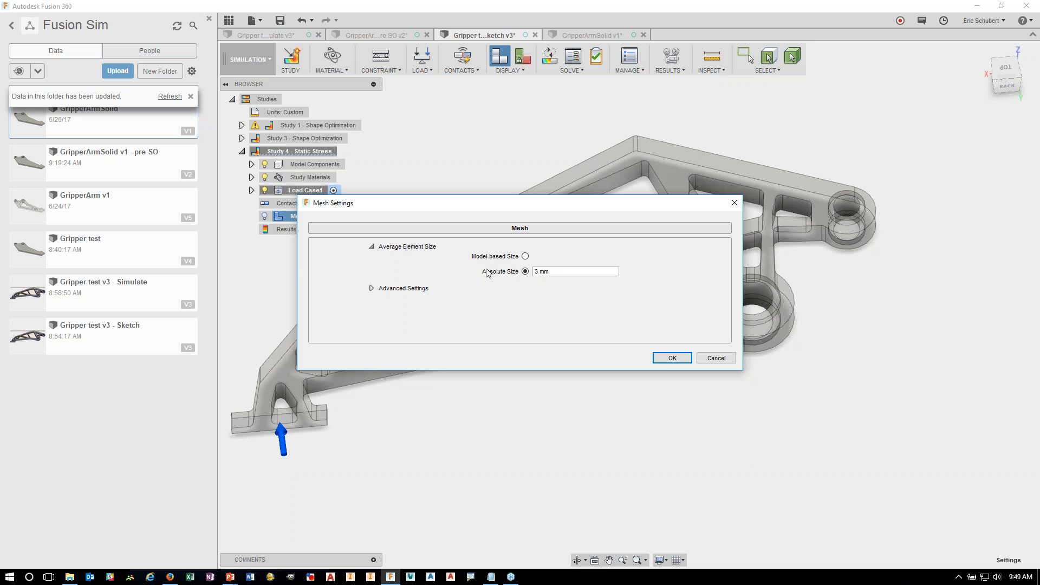
pyautogui.click(677, 359)
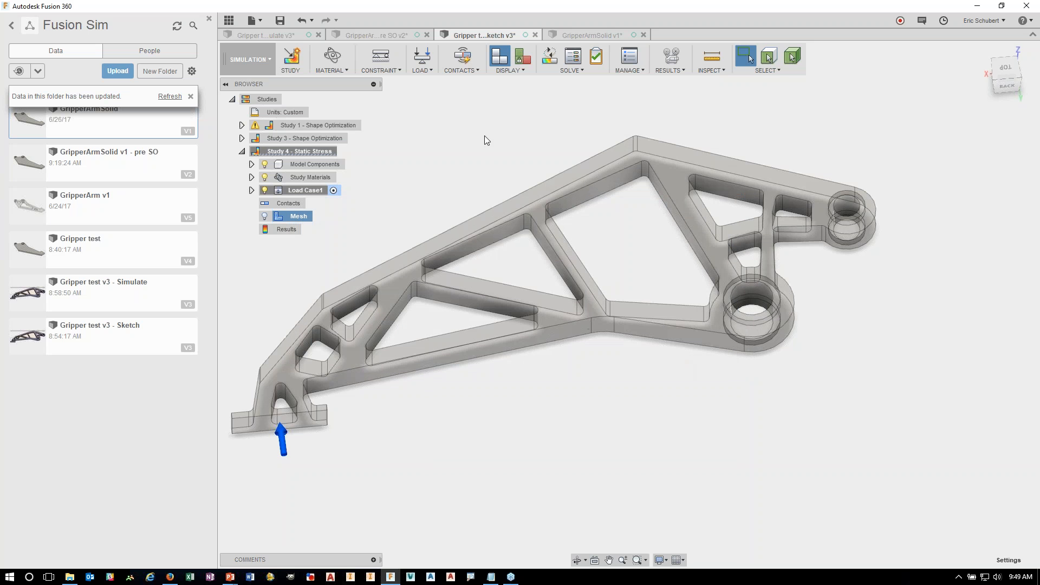
pyautogui.click(265, 216)
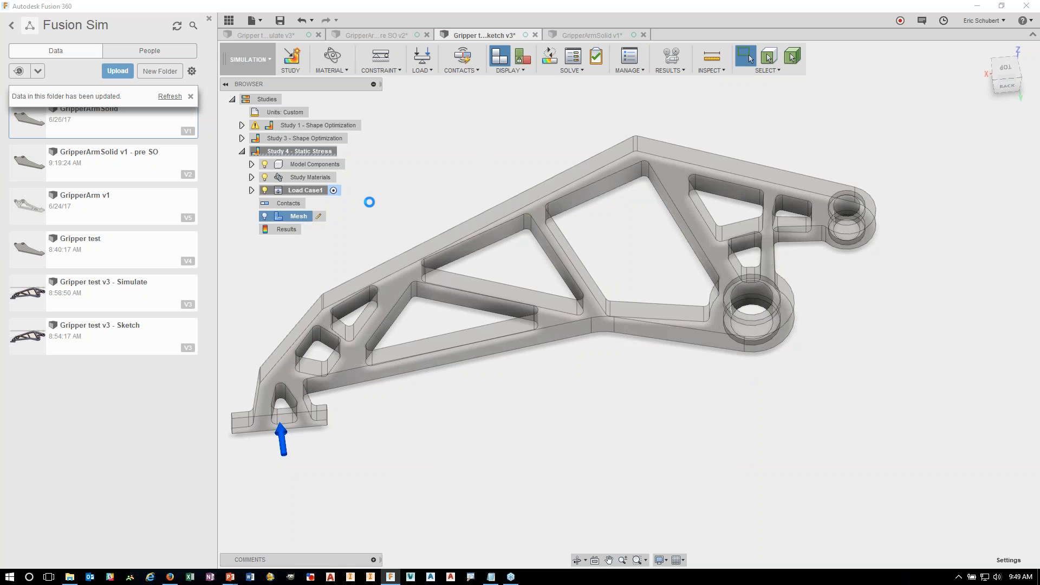
pyautogui.click(582, 338)
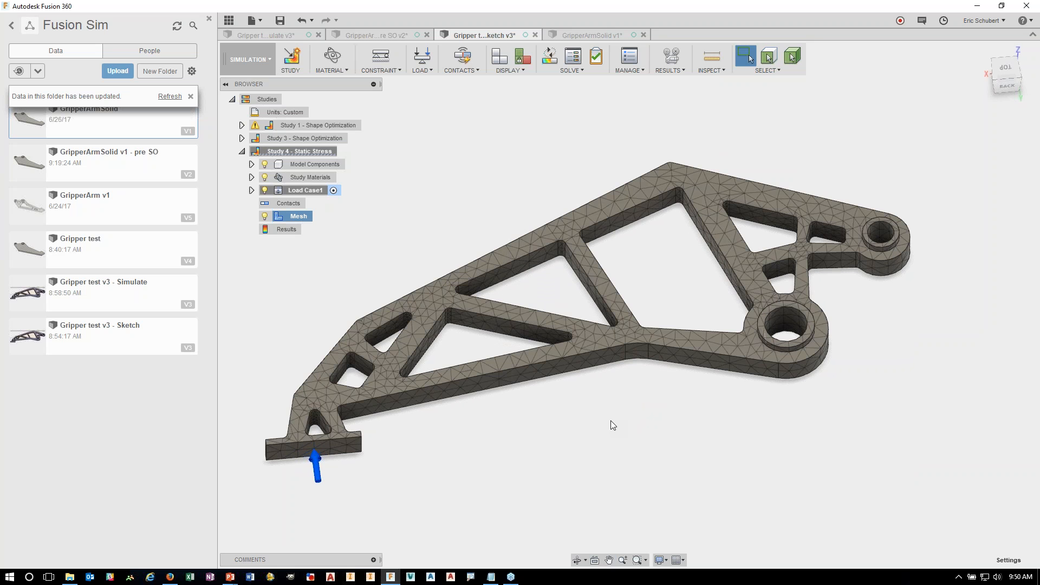
# Check the cloud credits needed to solve Study 4 - Static Stress on the cloud, leaving without solving
pyautogui.moveTo(544, 406)
pyautogui.keyDown('shift'); pyautogui.mouseDown(button='middle')
pyautogui.moveTo(531, 364)
pyautogui.moveTo(547, 364)
pyautogui.moveTo(552, 388)
pyautogui.moveTo(534, 401)
pyautogui.moveTo(539, 422)
pyautogui.moveTo(534, 399)
pyautogui.moveTo(536, 408)
pyautogui.mouseUp(button='middle'); pyautogui.keyUp('shift')
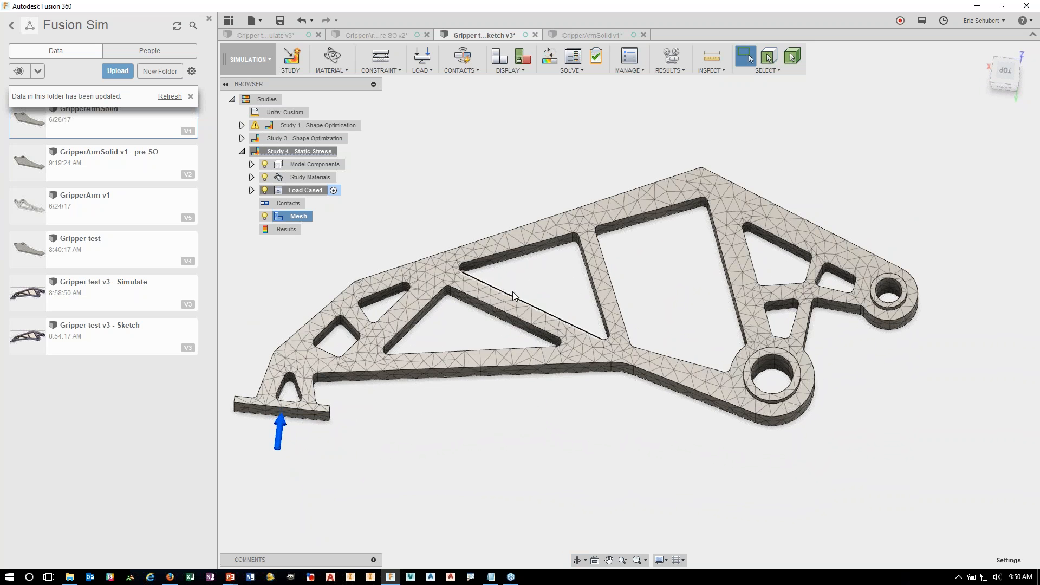
pyautogui.click(550, 56)
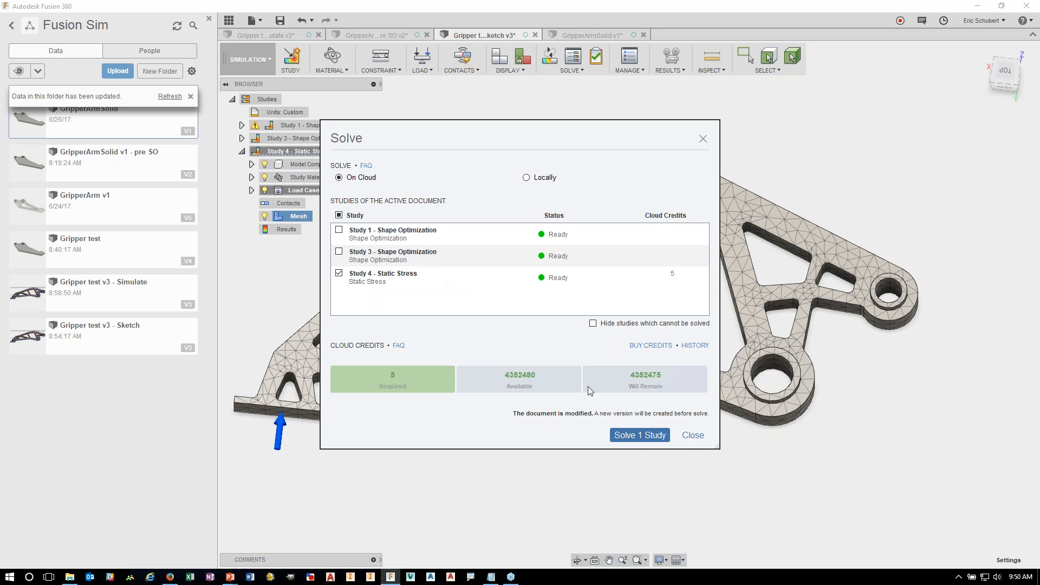
pyautogui.click(693, 436)
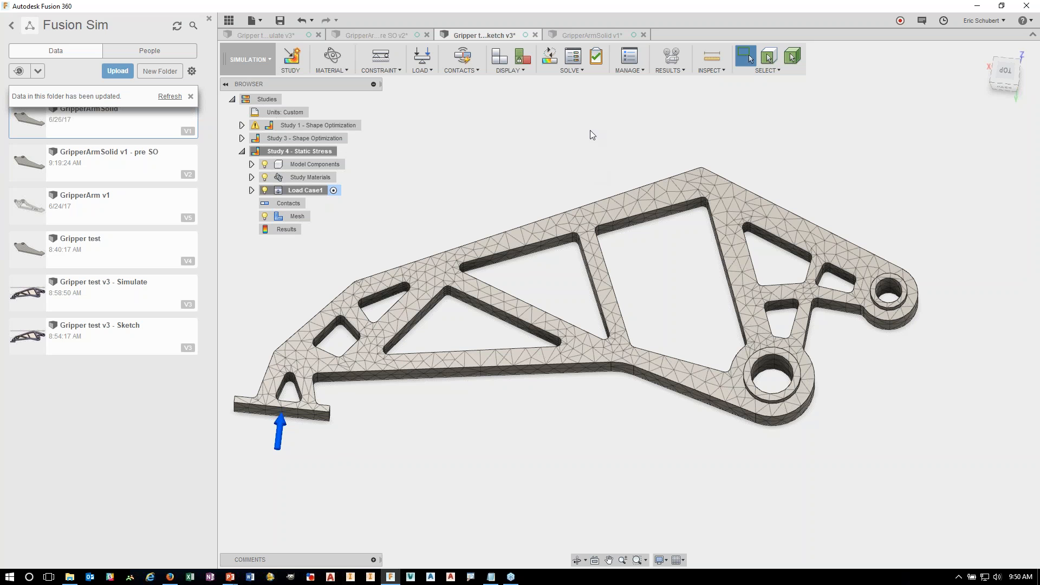
# Try adding both Shape Optimization studies to the cloud solve selection, and leave without solving
pyautogui.click(549, 56)
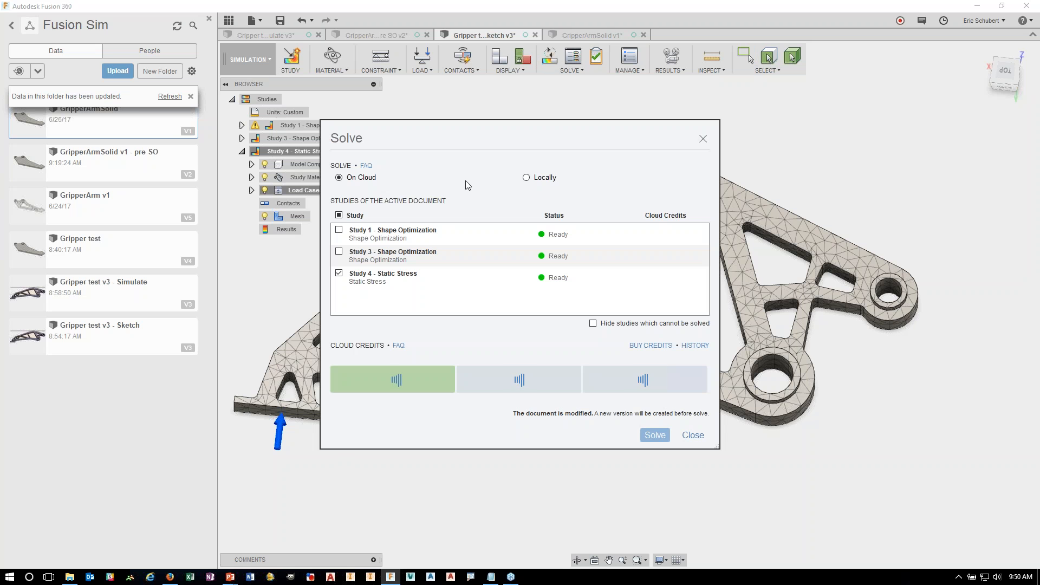
pyautogui.click(339, 230)
pyautogui.click(339, 251)
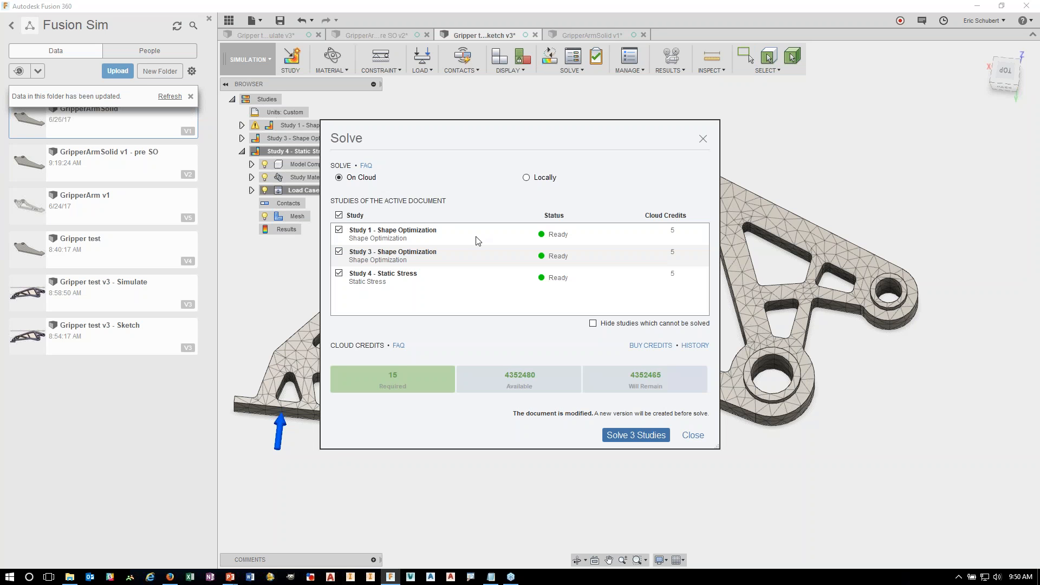
pyautogui.click(339, 230)
pyautogui.click(339, 252)
pyautogui.click(693, 436)
pyautogui.click(609, 560)
pyautogui.moveTo(507, 162); pyautogui.dragTo(528, 178)
pyautogui.press('Escape')
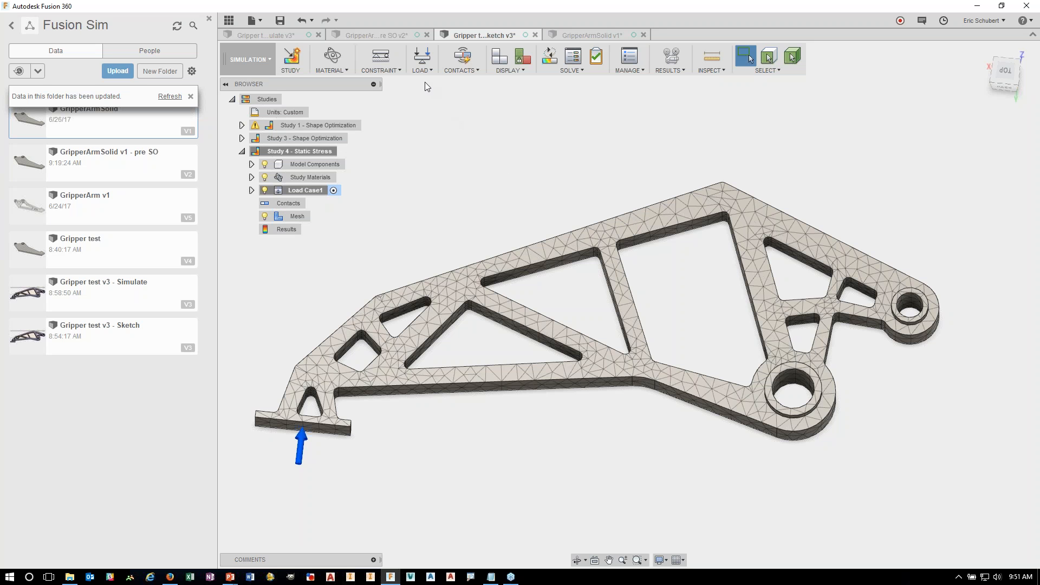
# Switch to the Gripper test v3 - Simulate document and examine the Safety Factor results of its solved Static Stress study
pyautogui.click(278, 34)
pyautogui.moveTo(543, 183); pyautogui.dragTo(504, 209, button='middle')
pyautogui.keyDown('shift'); pyautogui.moveTo(522, 340); pyautogui.dragTo(550, 361, button='middle'); pyautogui.keyUp('shift')
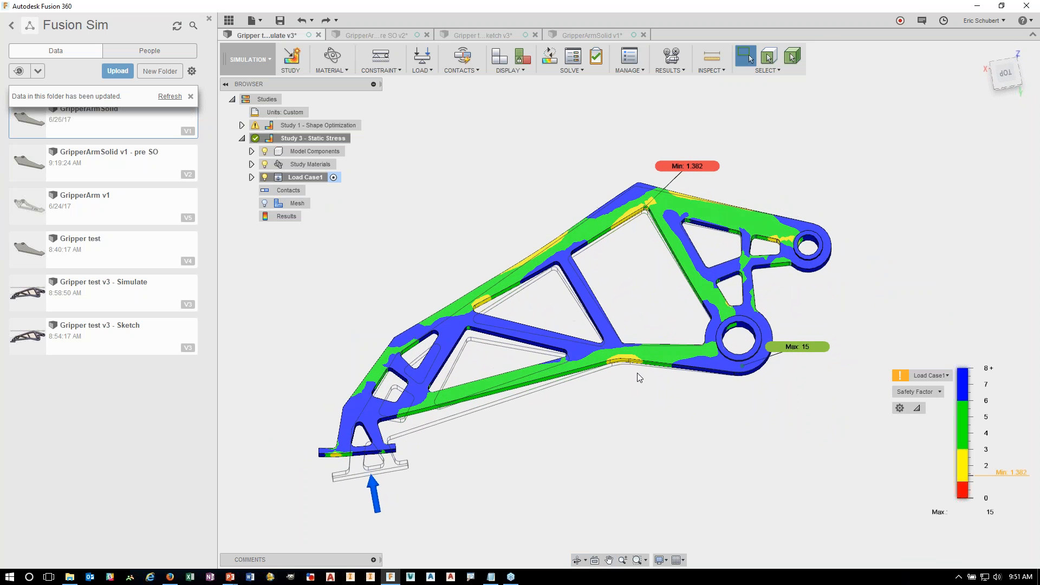
pyautogui.moveTo(627, 278); pyautogui.dragTo(624, 249, button='middle')
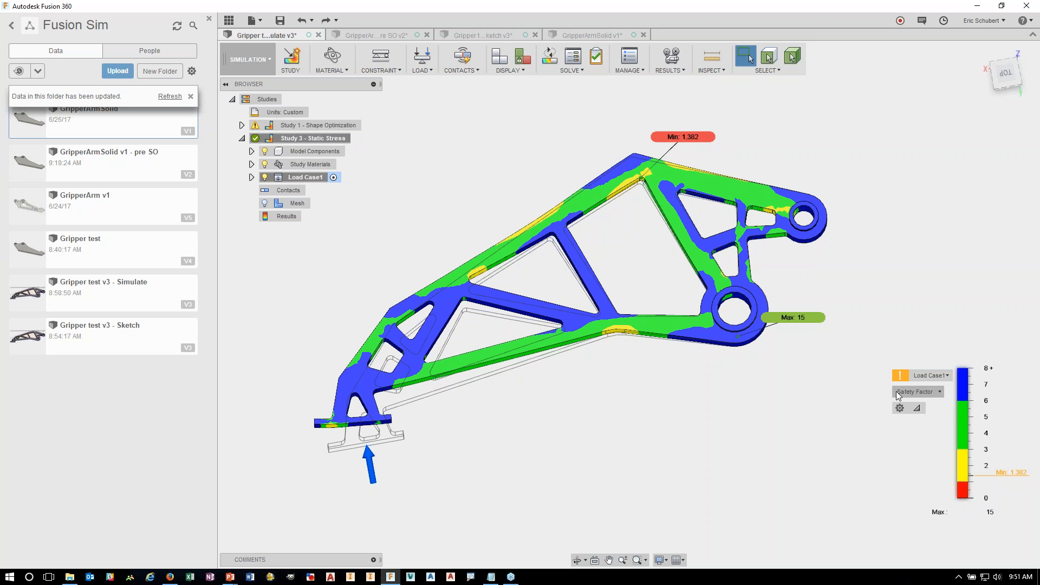
# Display the Von Mises Stress results and examine the peak stress at the inner corner of the arm's largest opening
pyautogui.click(940, 393)
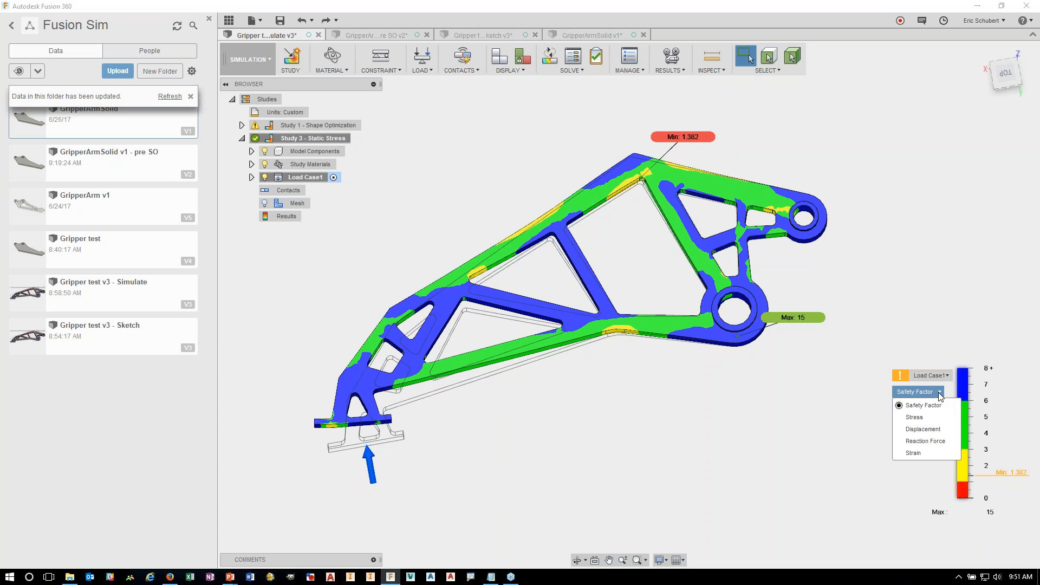
pyautogui.click(919, 417)
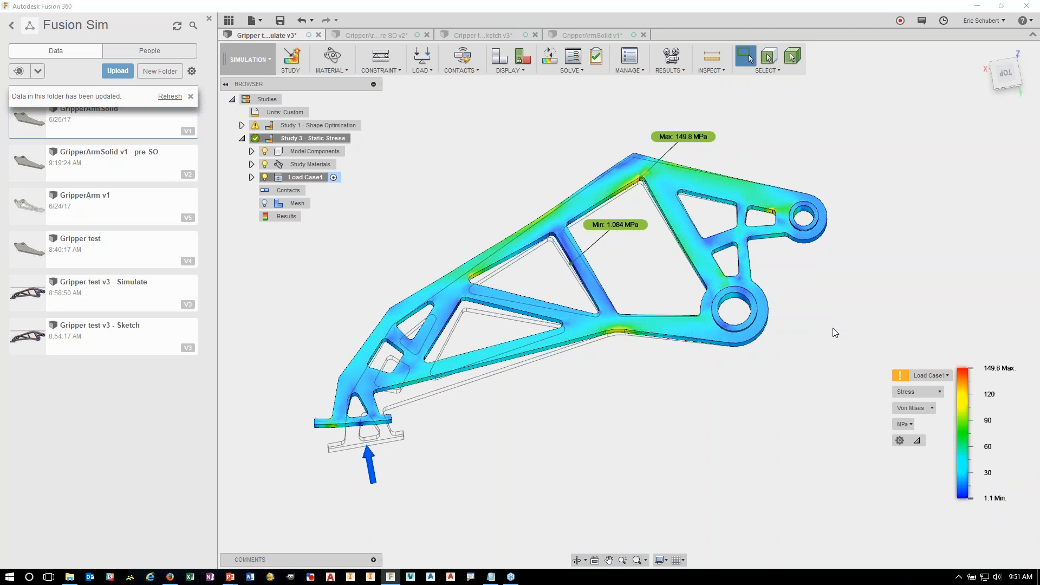
pyautogui.keyDown('shift'); pyautogui.moveTo(661, 271); pyautogui.dragTo(612, 200, button='middle'); pyautogui.keyUp('shift')
pyautogui.scroll(8, 598, 188)
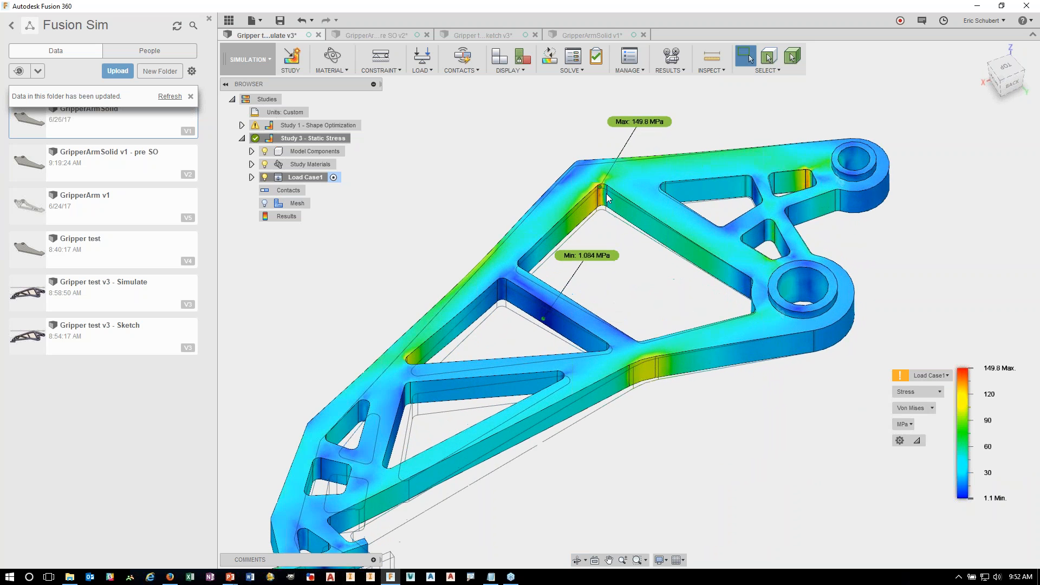
pyautogui.scroll(4, 603, 187)
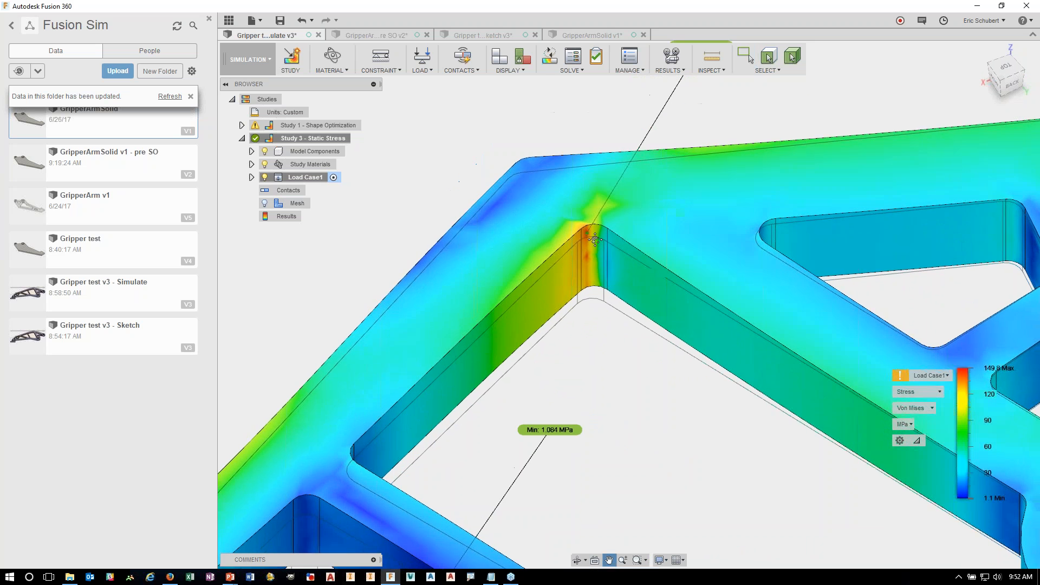
# Display the total Displacement results for the whole arm and move the maximum displacement label clear of the foot
pyautogui.click(932, 392)
pyautogui.click(924, 429)
pyautogui.scroll(-10, 706, 160)
pyautogui.keyDown('shift'); pyautogui.moveTo(670, 300); pyautogui.dragTo(628, 386, button='middle'); pyautogui.keyUp('shift')
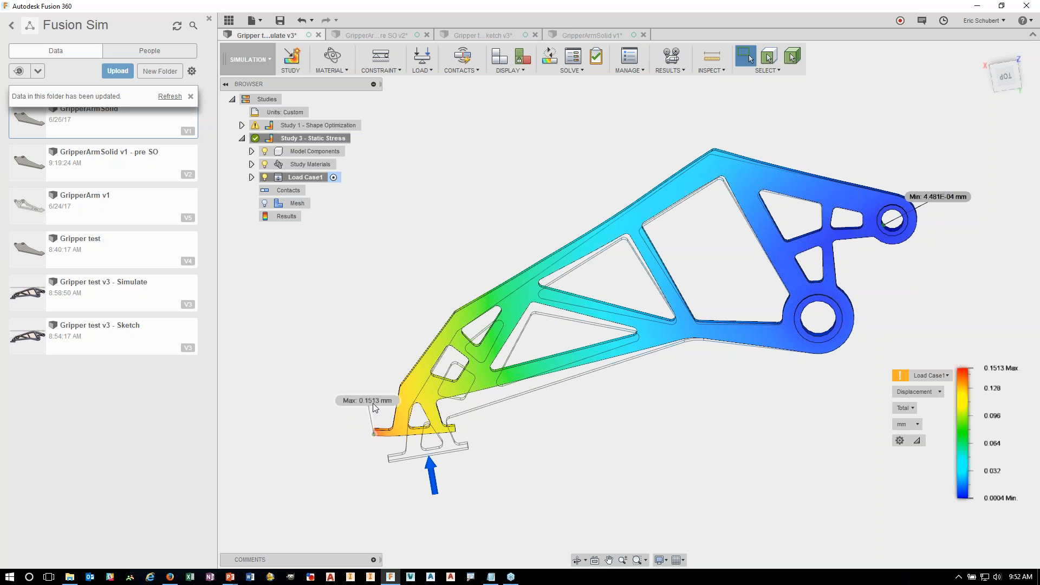
pyautogui.moveTo(375, 400); pyautogui.dragTo(338, 375)
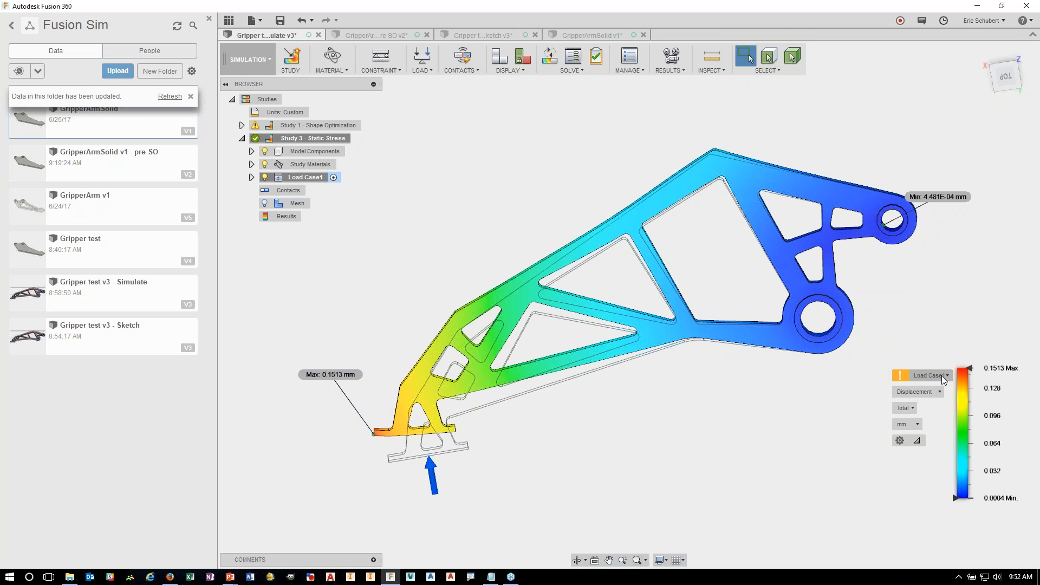
# Return the result plot to Safety Factor and examine the low-safety areas along the arm from several angles
pyautogui.click(936, 396)
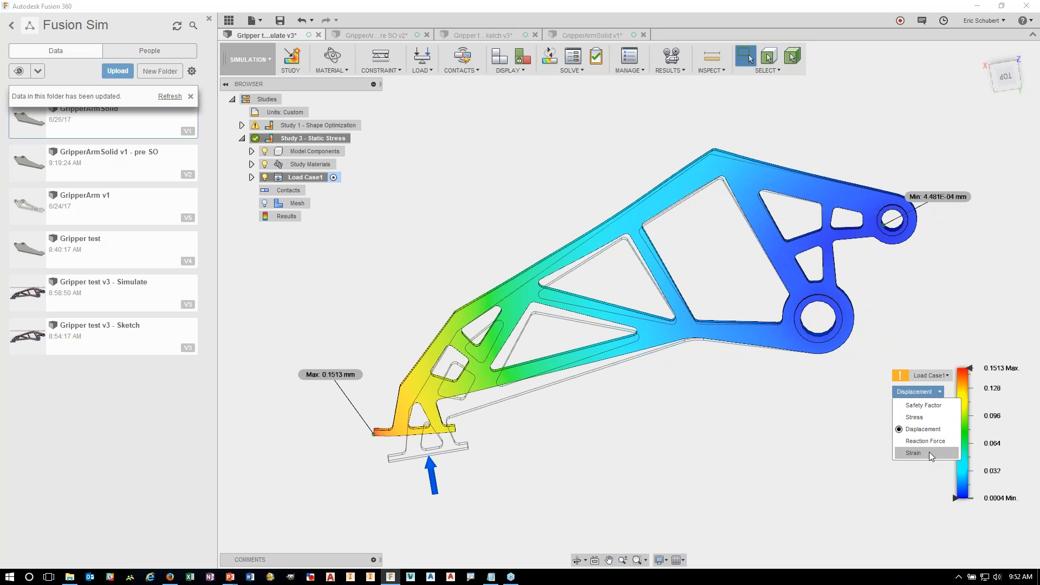
pyautogui.click(923, 405)
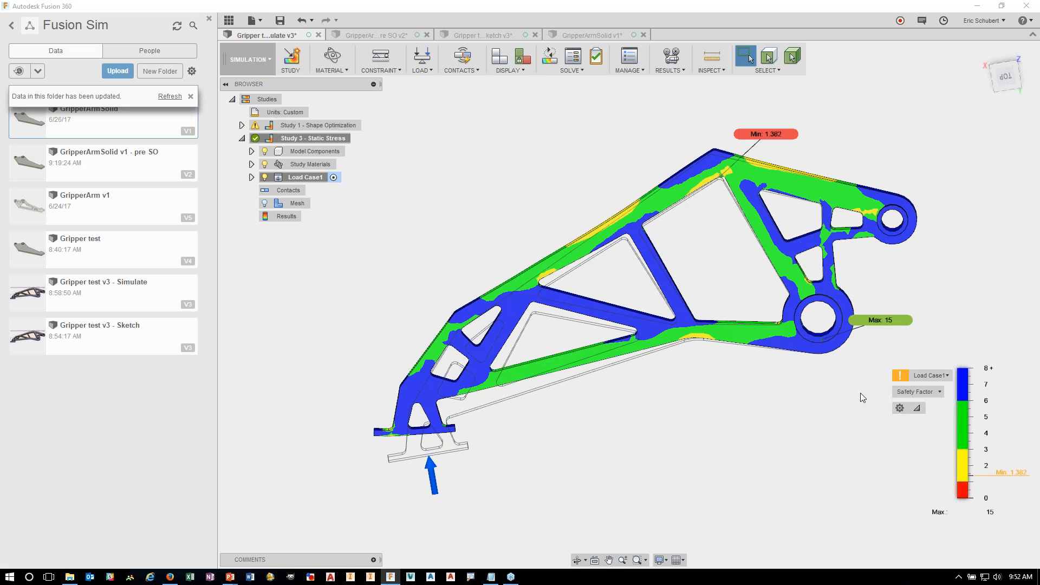
pyautogui.moveTo(807, 422); pyautogui.dragTo(765, 430, button='middle')
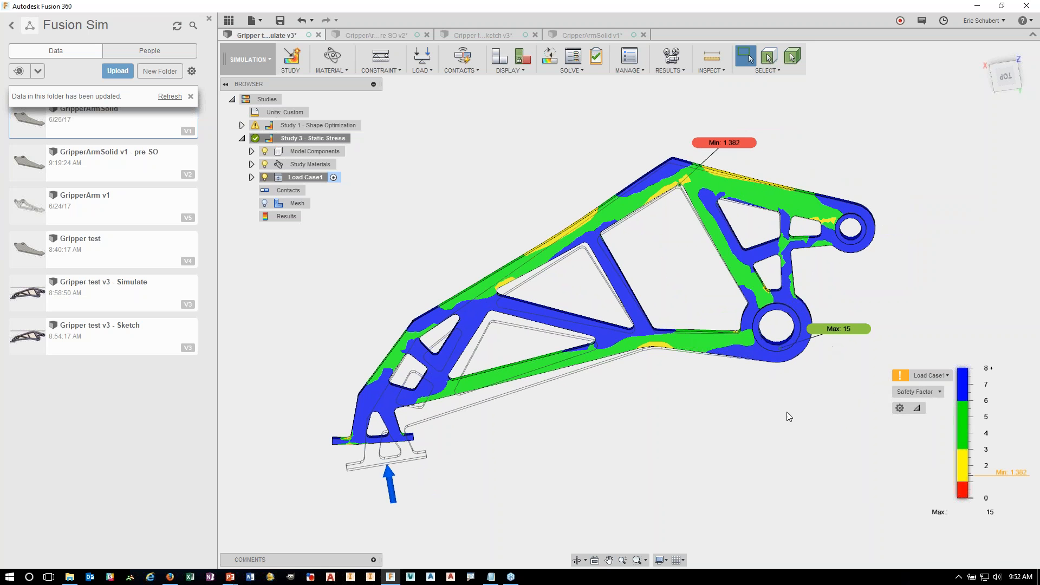
pyautogui.keyDown('shift'); pyautogui.moveTo(733, 441); pyautogui.dragTo(658, 408, button='middle'); pyautogui.keyUp('shift')
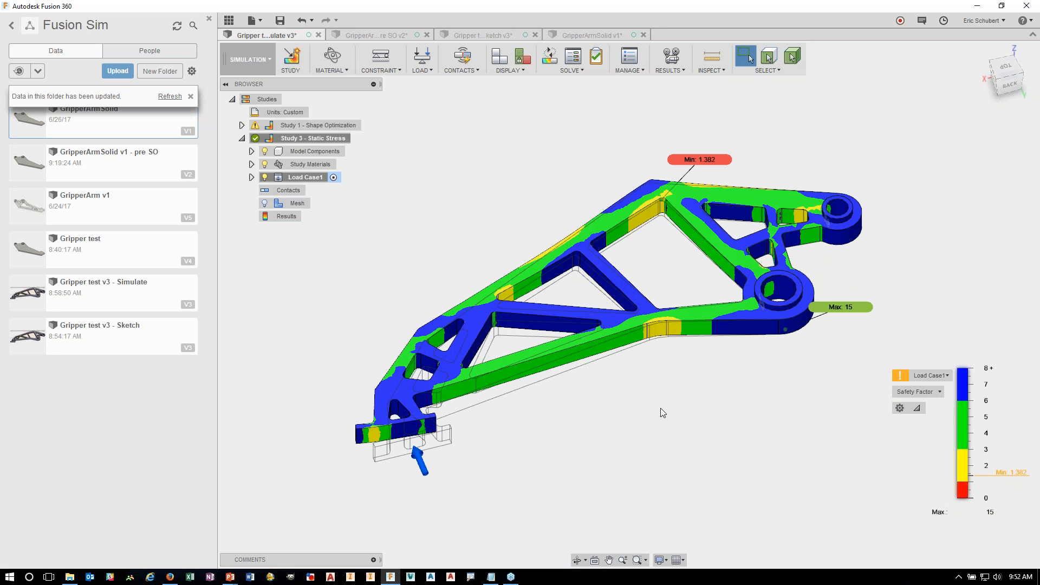
pyautogui.moveTo(714, 385); pyautogui.dragTo(694, 403, button='middle')
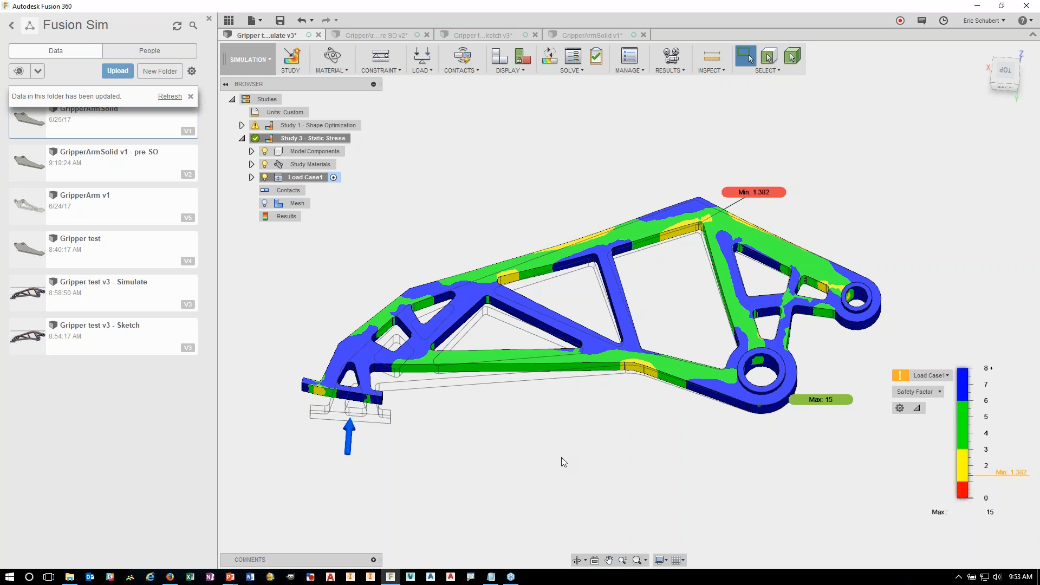
# Review the triangular-mesh sketch in the GripperArmSolid v1 - pre SO document and return to the Gripper test v3 - Simulate results
pyautogui.click(389, 35)
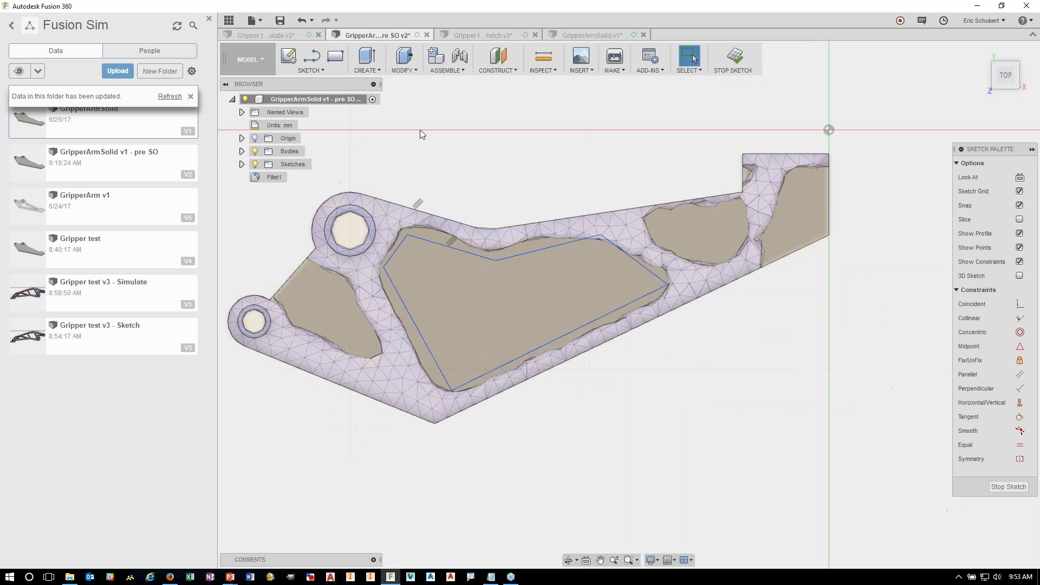
pyautogui.moveTo(437, 264)
pyautogui.mouseDown(button='middle')
pyautogui.moveTo(437, 276)
pyautogui.moveTo(469, 292)
pyautogui.mouseUp(button='middle')
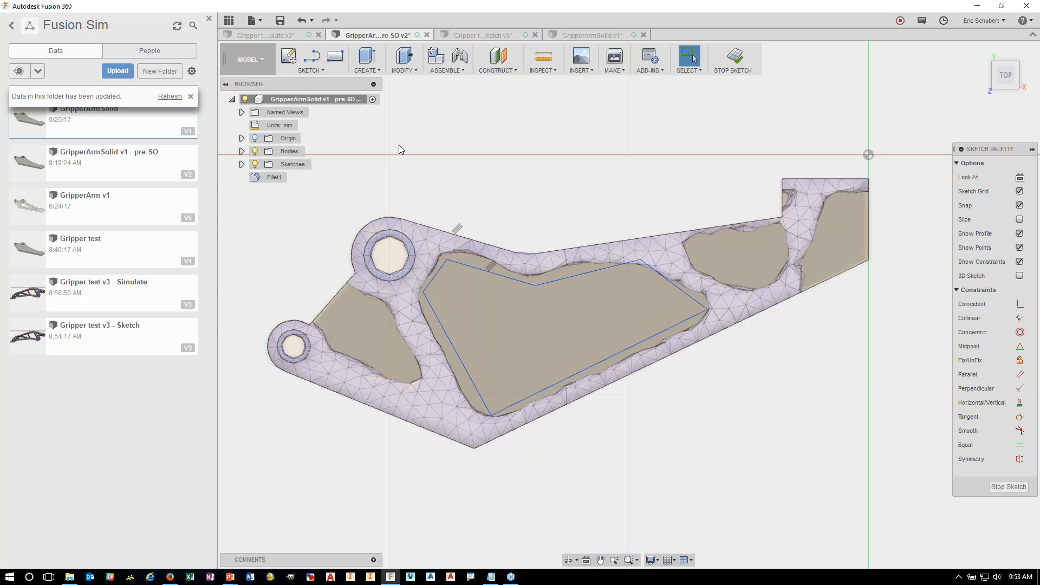
pyautogui.click(297, 35)
pyautogui.moveTo(555, 192); pyautogui.dragTo(510, 203, button='middle')
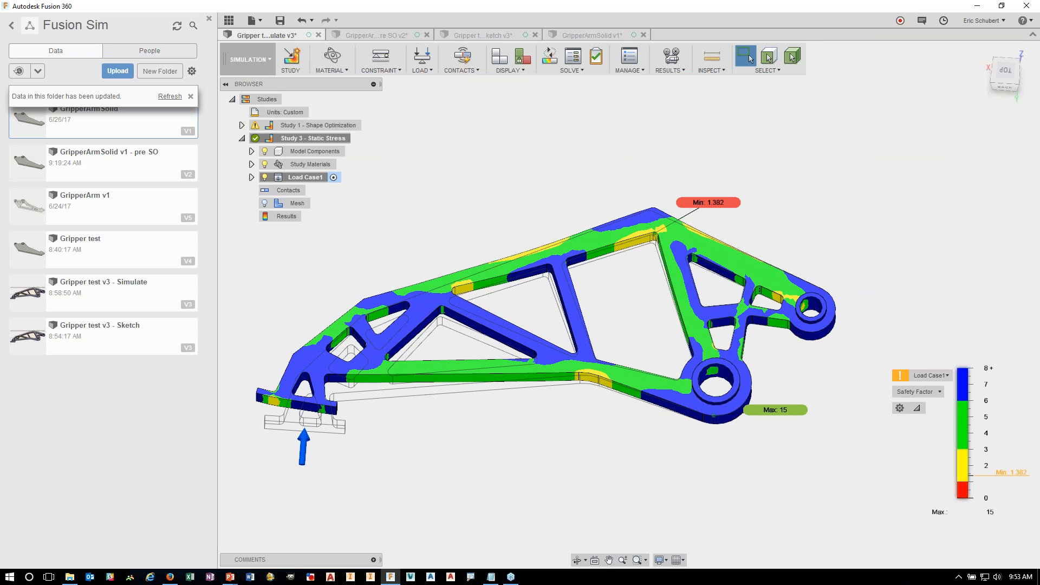
pyautogui.moveTo(523, 436); pyautogui.dragTo(547, 384, button='middle')
# Create a new Static Stress study in the Gripper test v3 - Simulate document
pyautogui.click(256, 60)
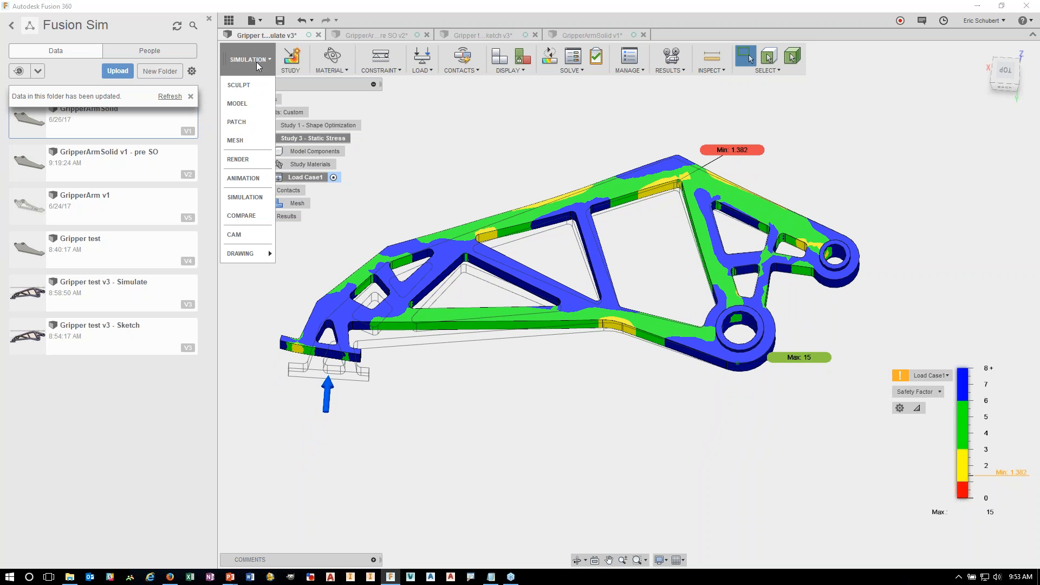
pyautogui.click(292, 56)
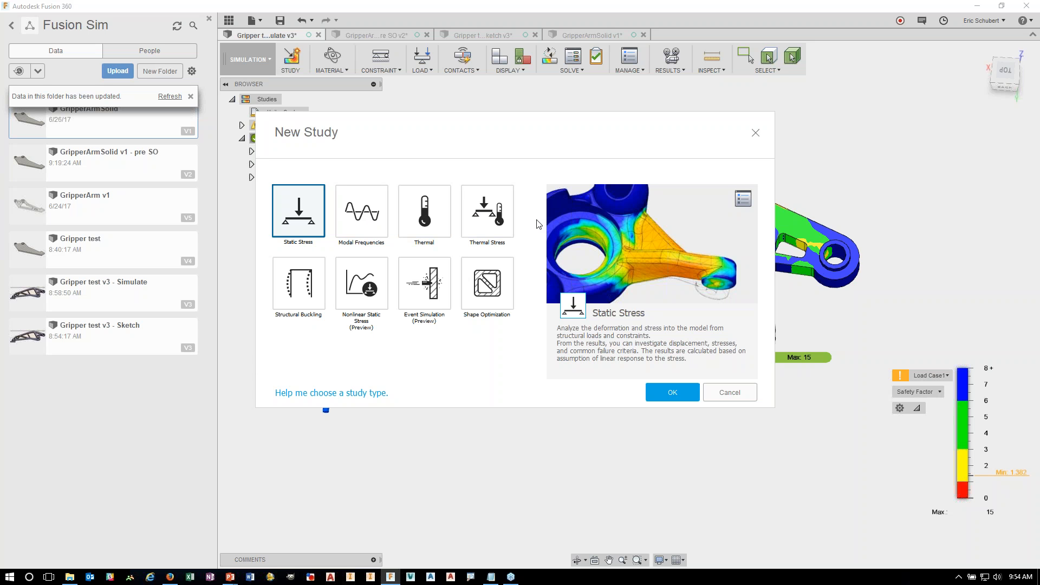
pyautogui.click(674, 394)
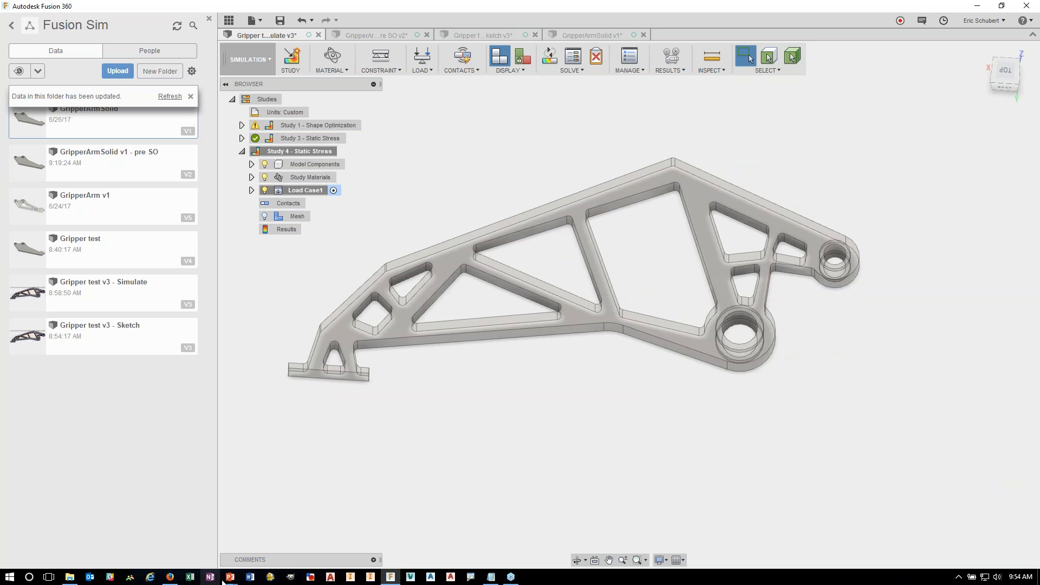
# Switch to the running PowerPoint slide show and advance from the Demonstration slide to the Q & A slide
pyautogui.moveTo(228, 581)
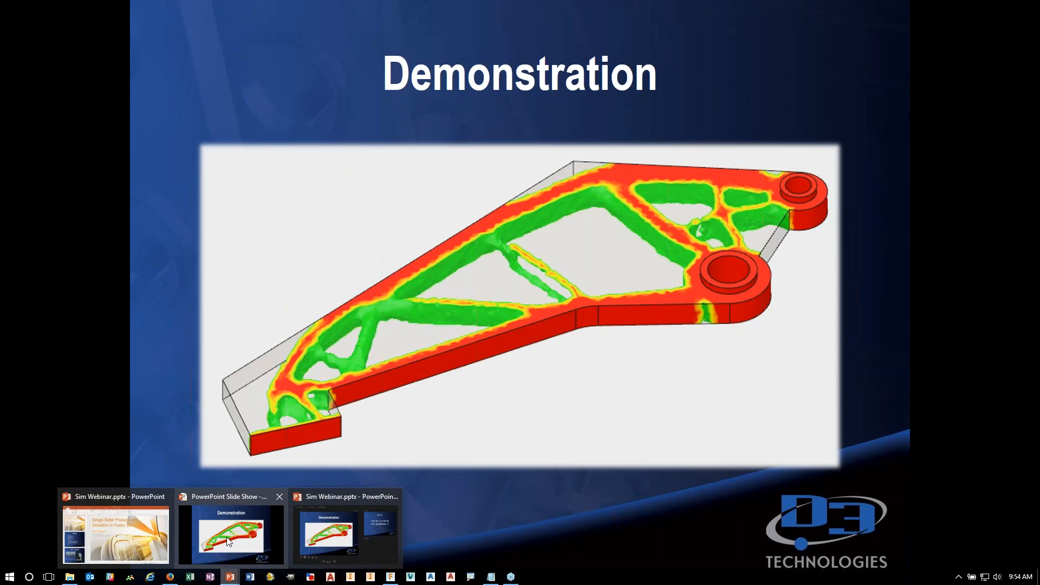
pyautogui.click(226, 537)
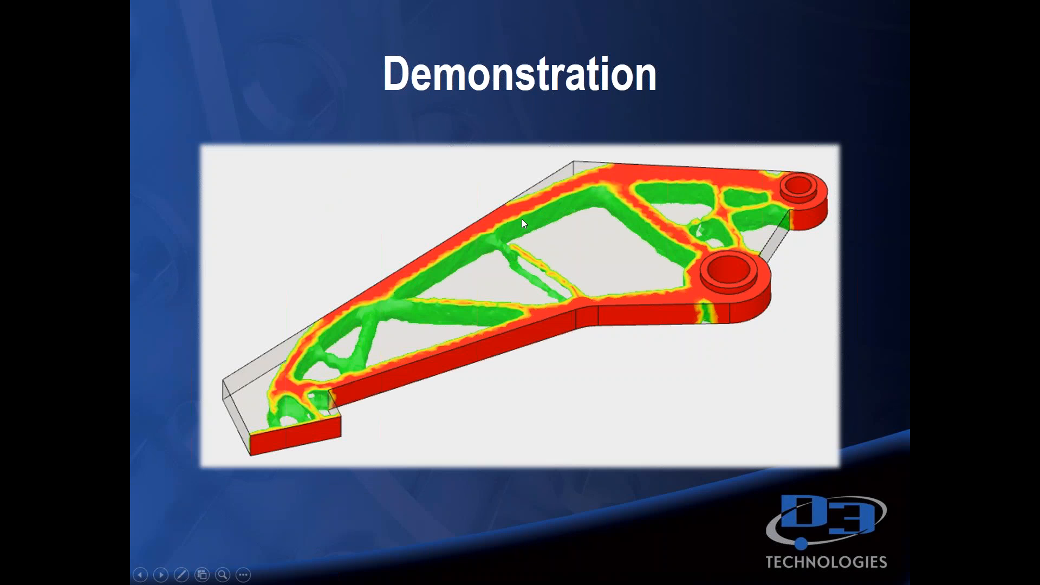
pyautogui.click(523, 278)
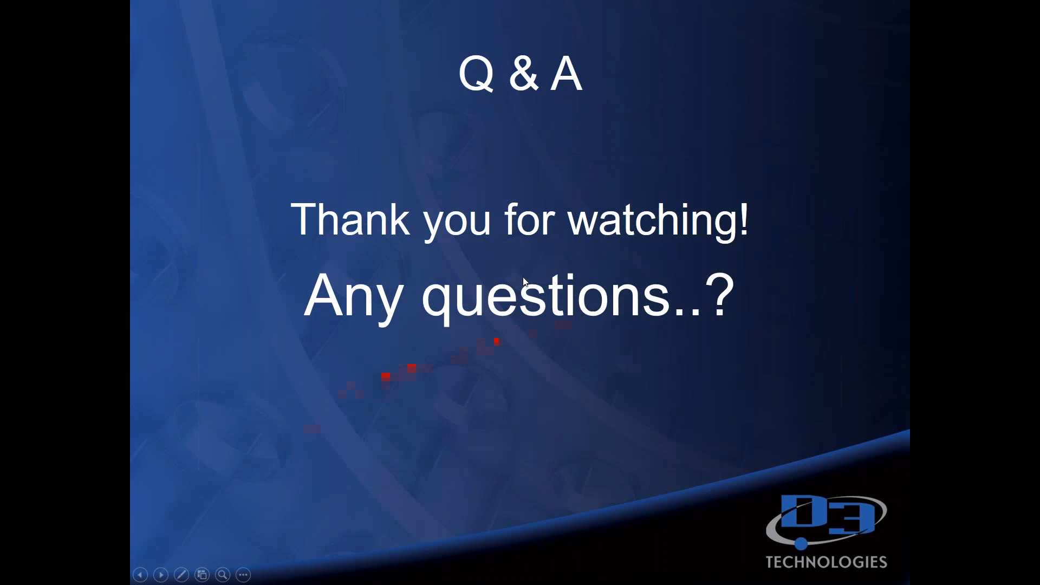